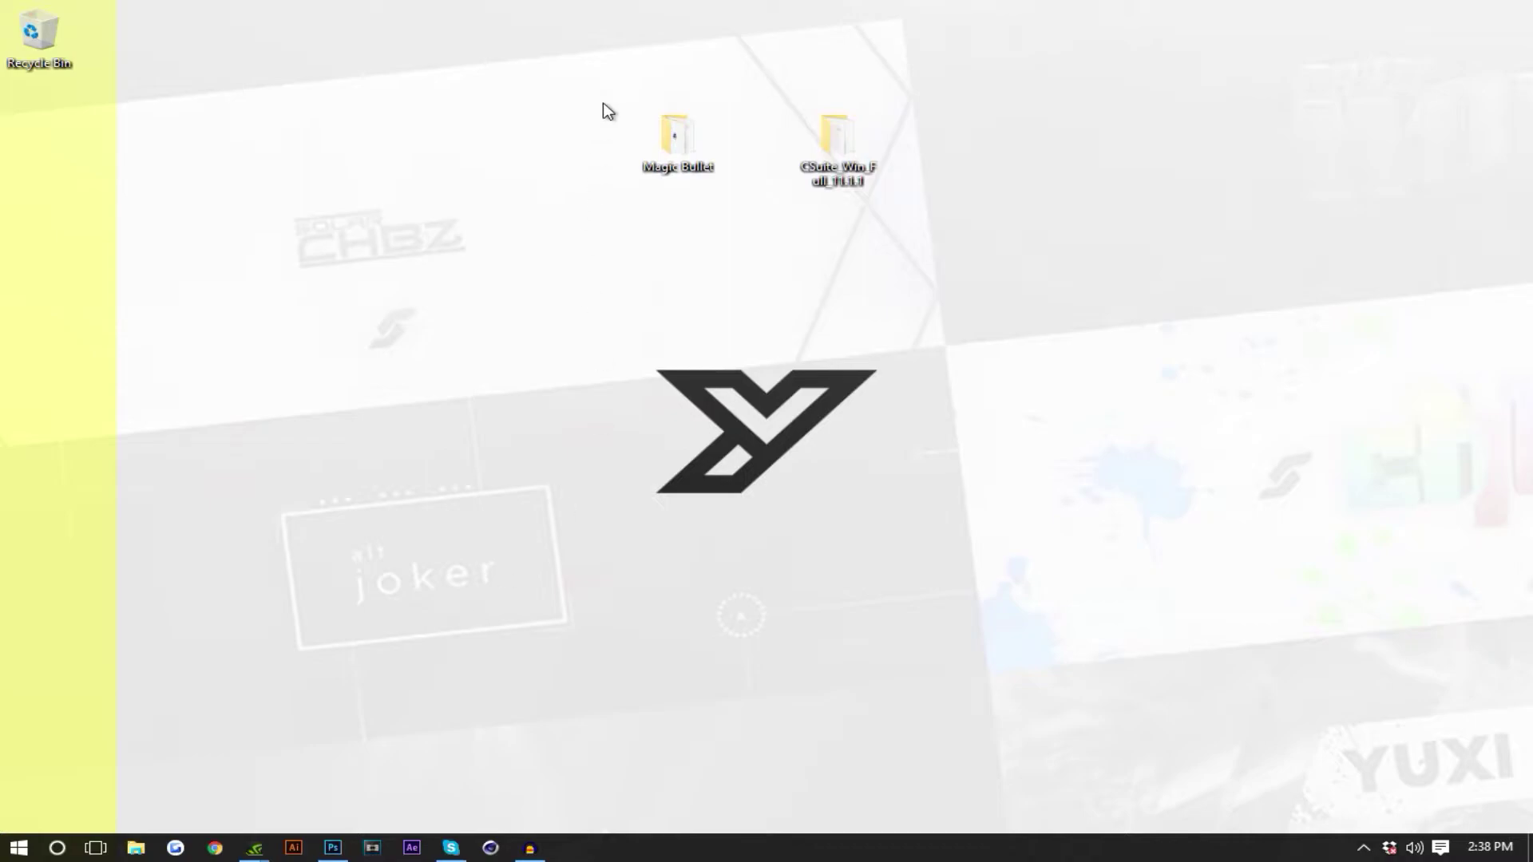
# - Bring up Photoshop to check its Filter list, then minimize it to the desktop
pyautogui.click(333, 848)
pyautogui.click(331, 11)
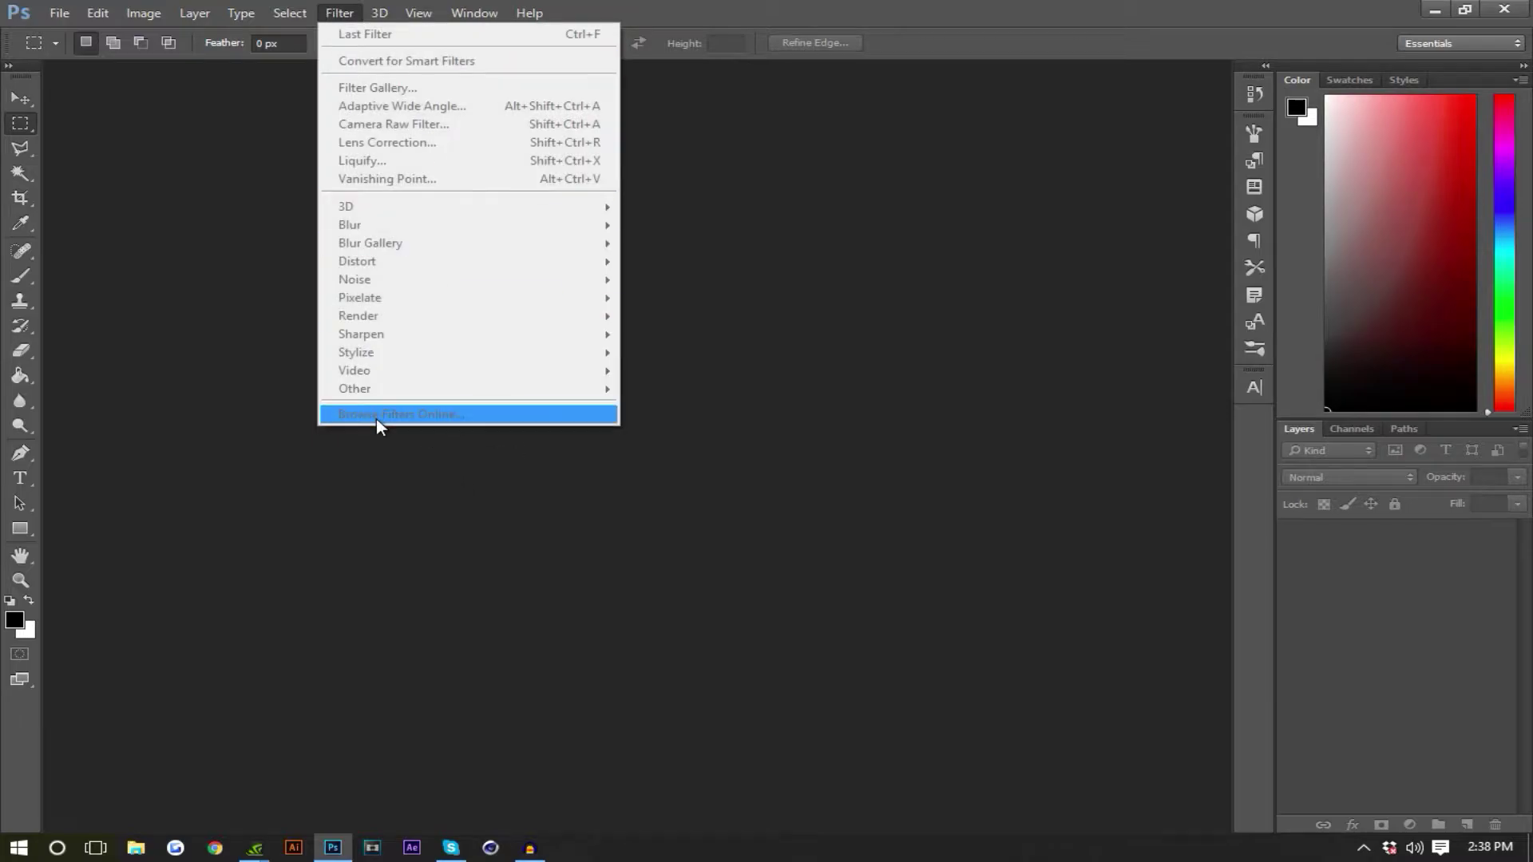
pyautogui.click(1502, 10)
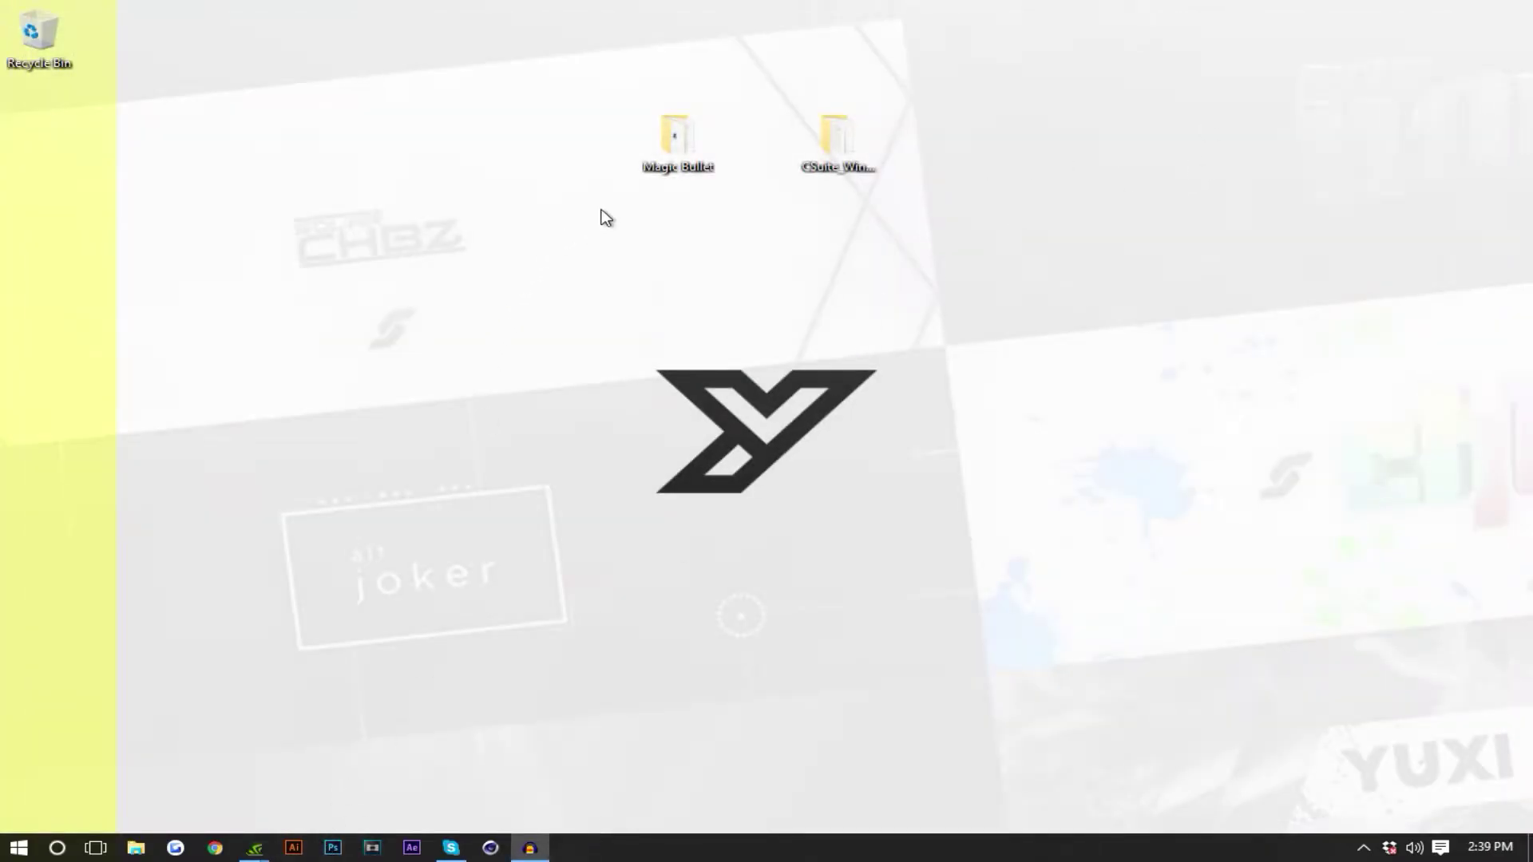
# - Open the Magic Bullet folder on the desktop
pyautogui.moveTo(589, 149)
pyautogui.mouseDown()
pyautogui.moveTo(1048, 187)
pyautogui.moveTo(588, 192)
pyautogui.mouseUp()
pyautogui.click(716, 167)
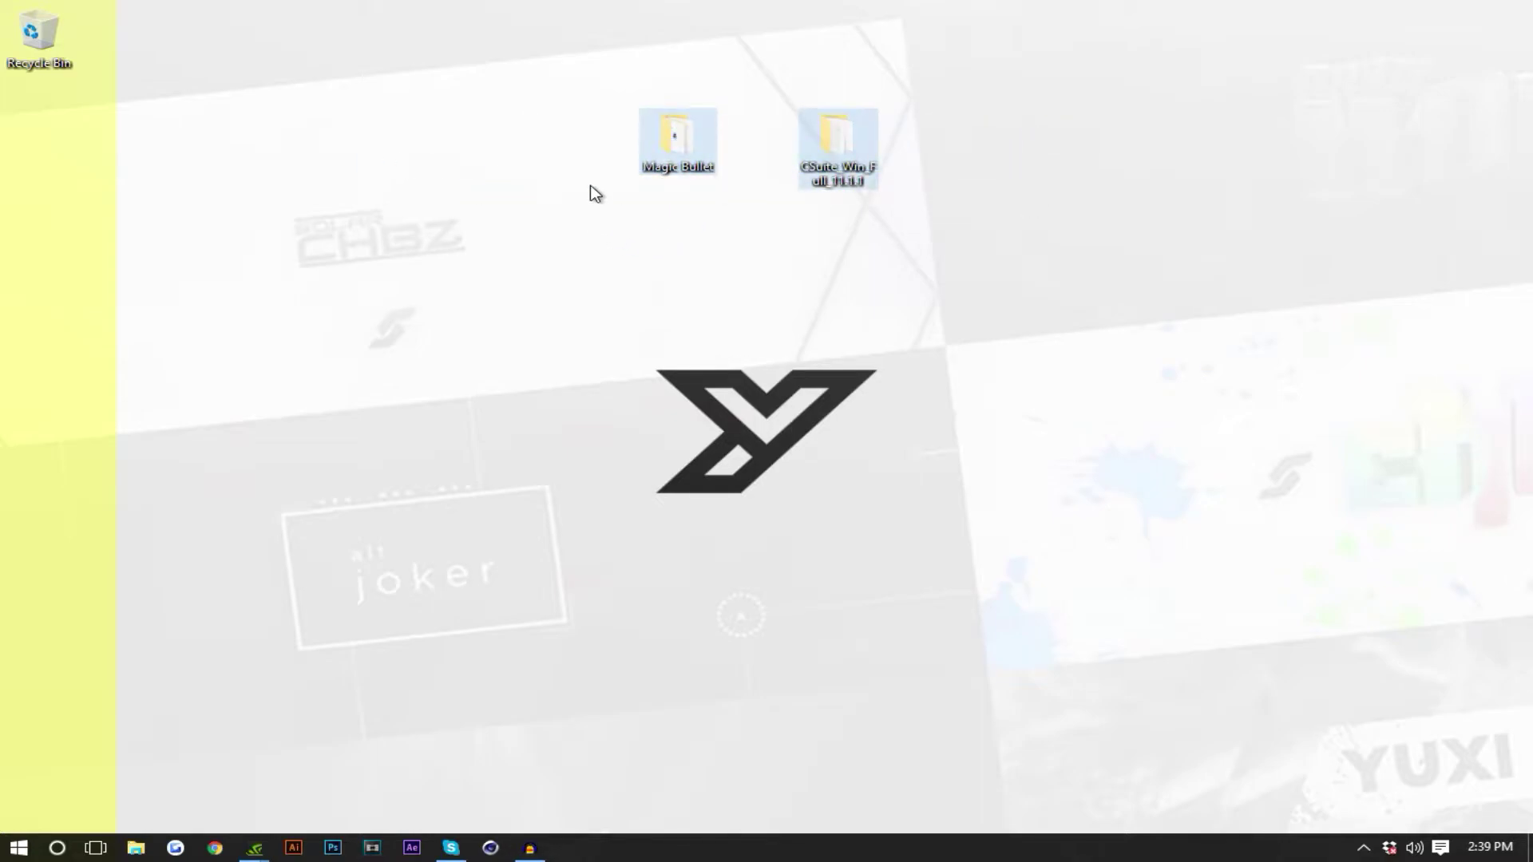
pyautogui.click(641, 211)
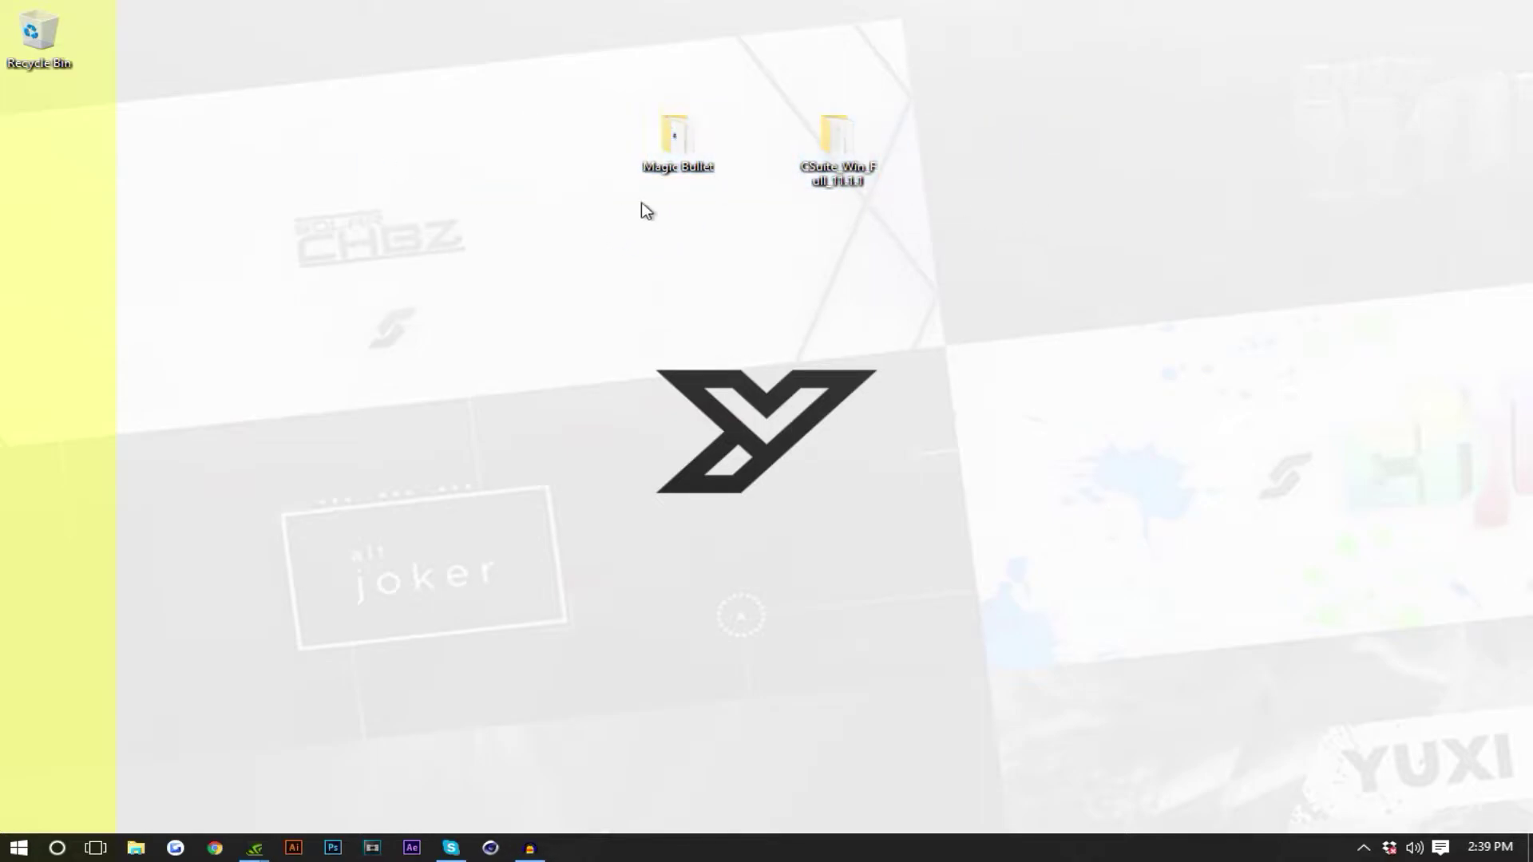
pyautogui.doubleClick(688, 146)
pyautogui.doubleClick(611, 421)
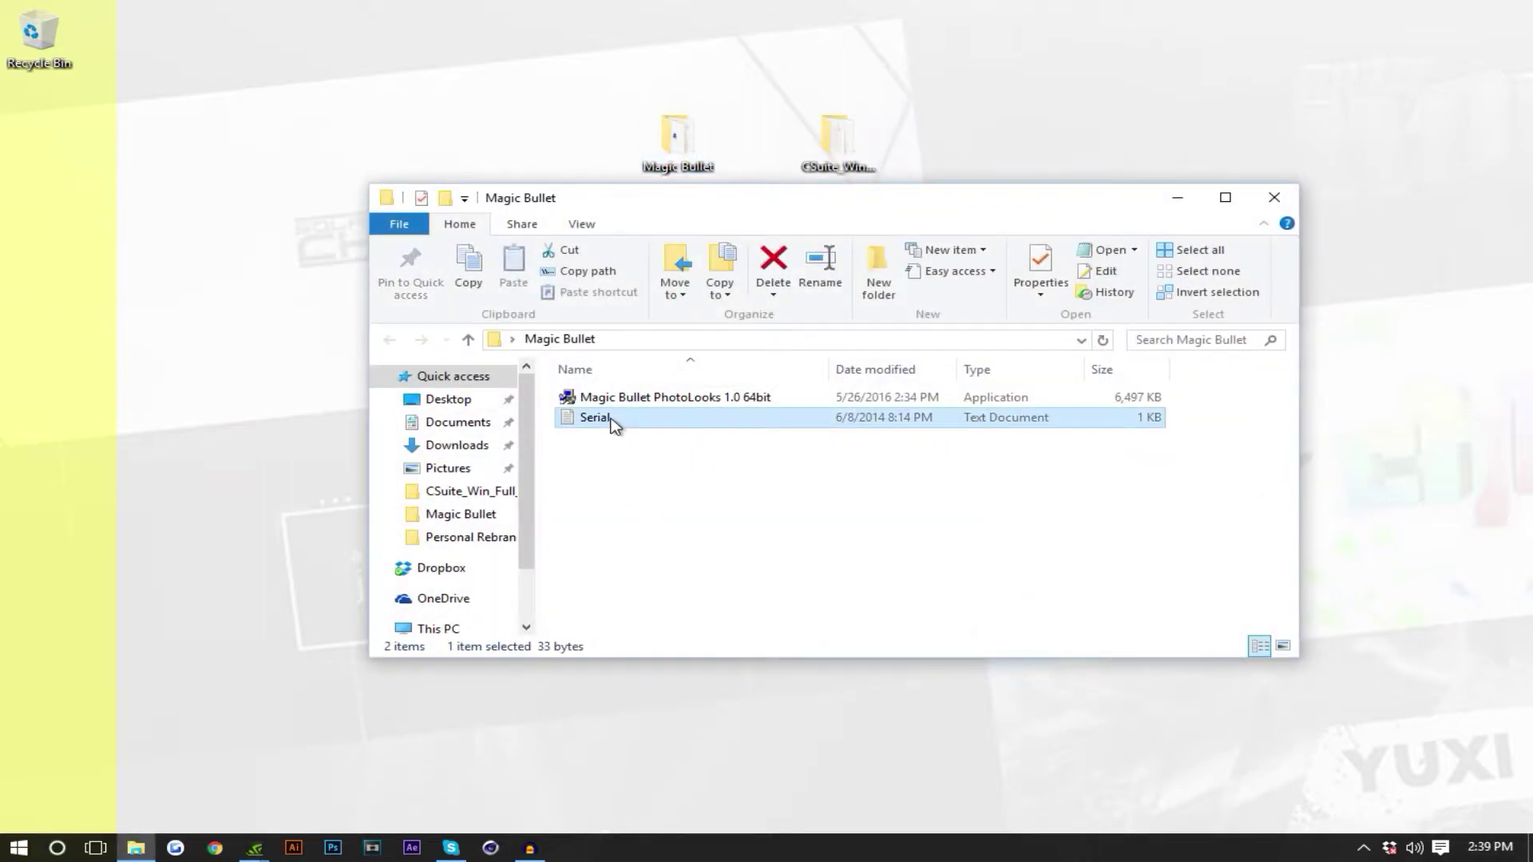
pyautogui.moveTo(637, 260); pyautogui.dragTo(452, 264)
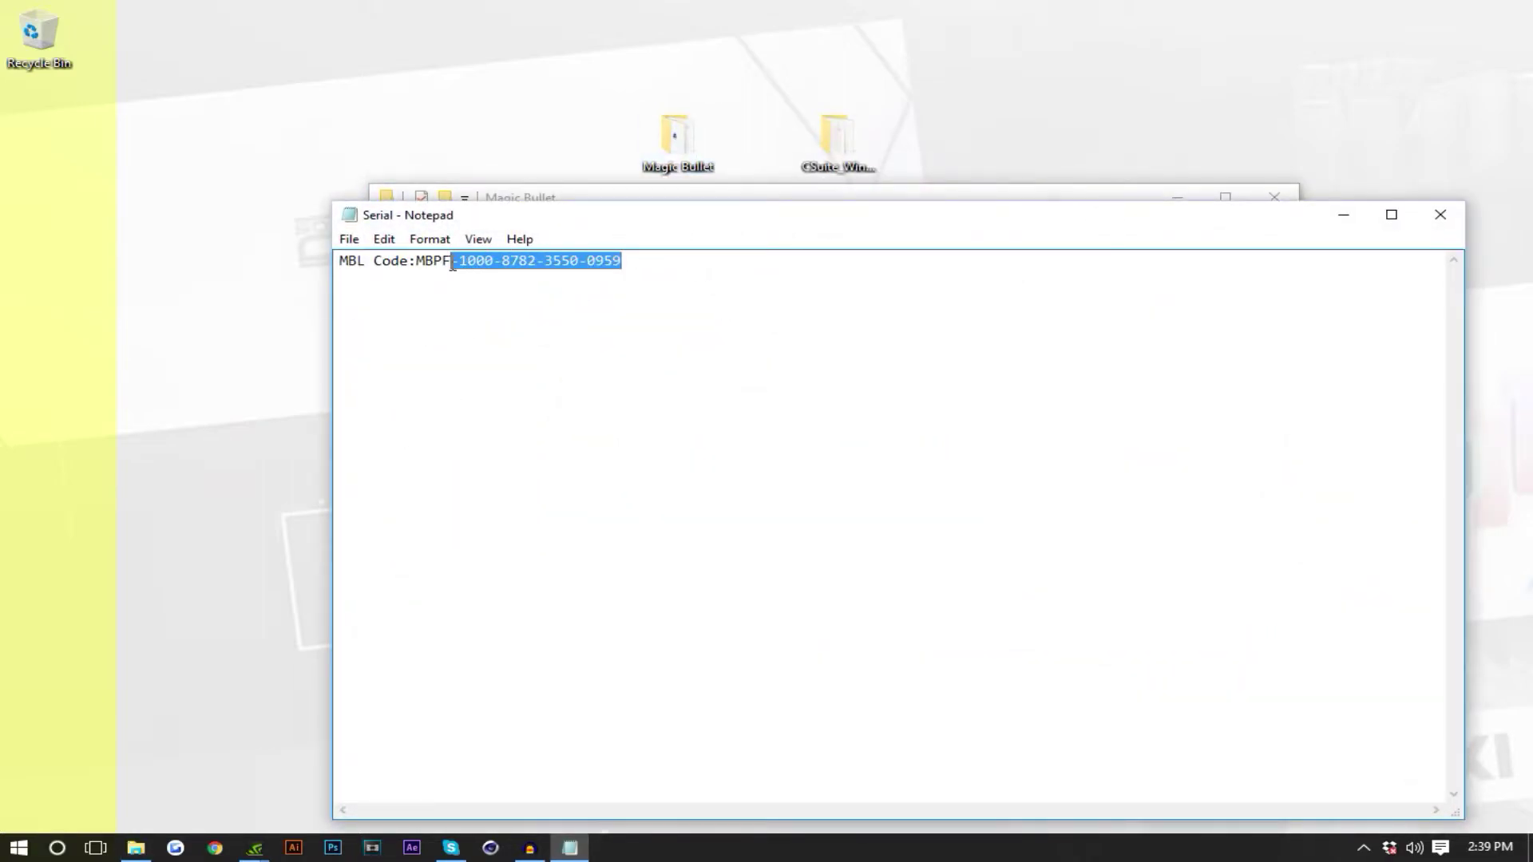
pyautogui.click(1440, 214)
pyautogui.doubleClick(641, 422)
pyautogui.moveTo(621, 264); pyautogui.dragTo(411, 289)
pyautogui.click(1439, 215)
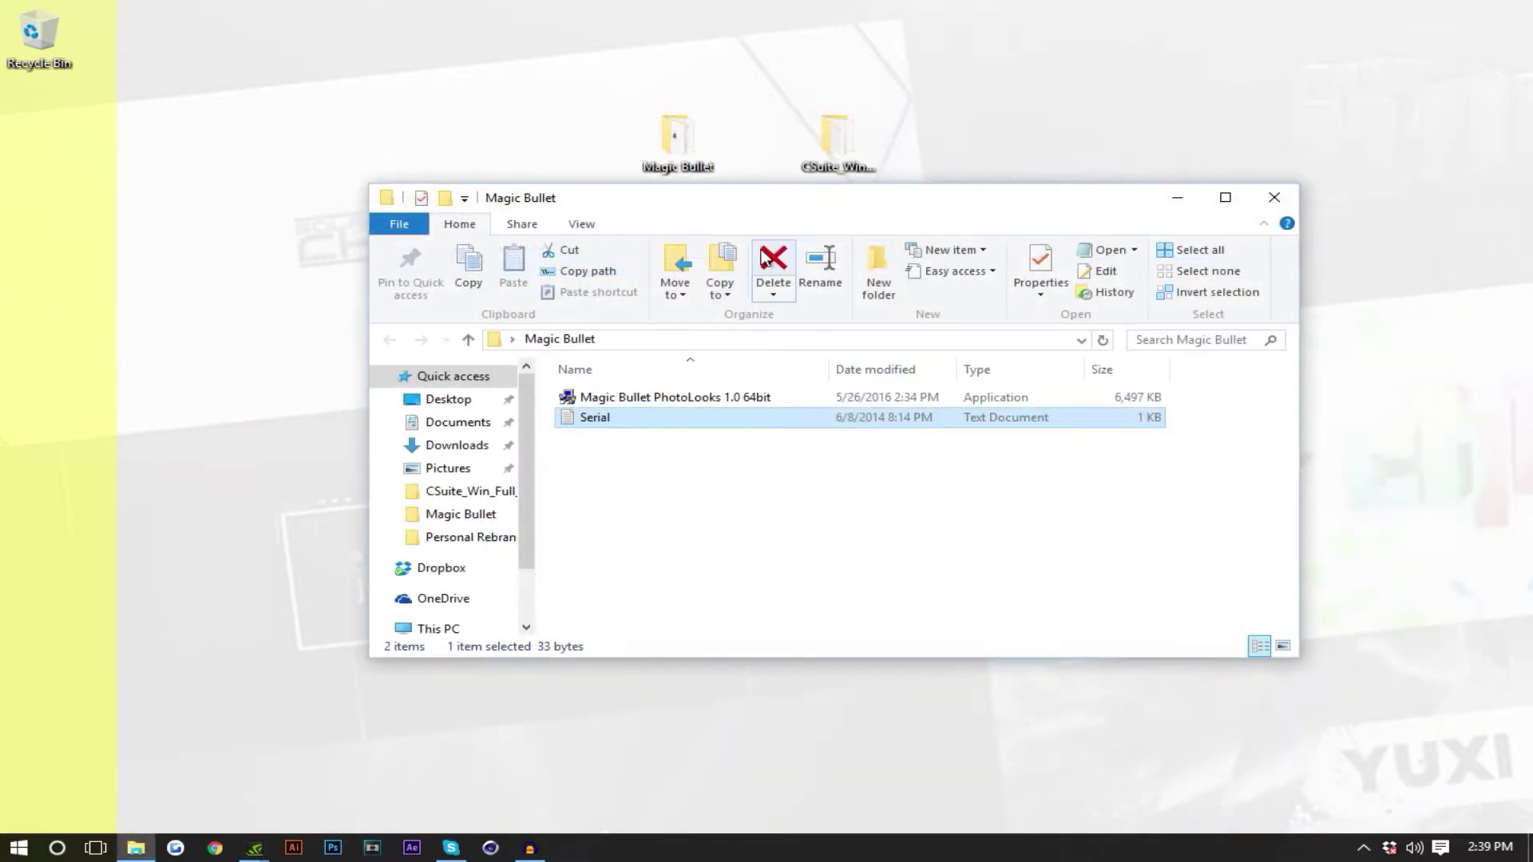
# - Install PhotoLooks with the serial number into the Photoshop CC 2015 folder
pyautogui.click(599, 397)
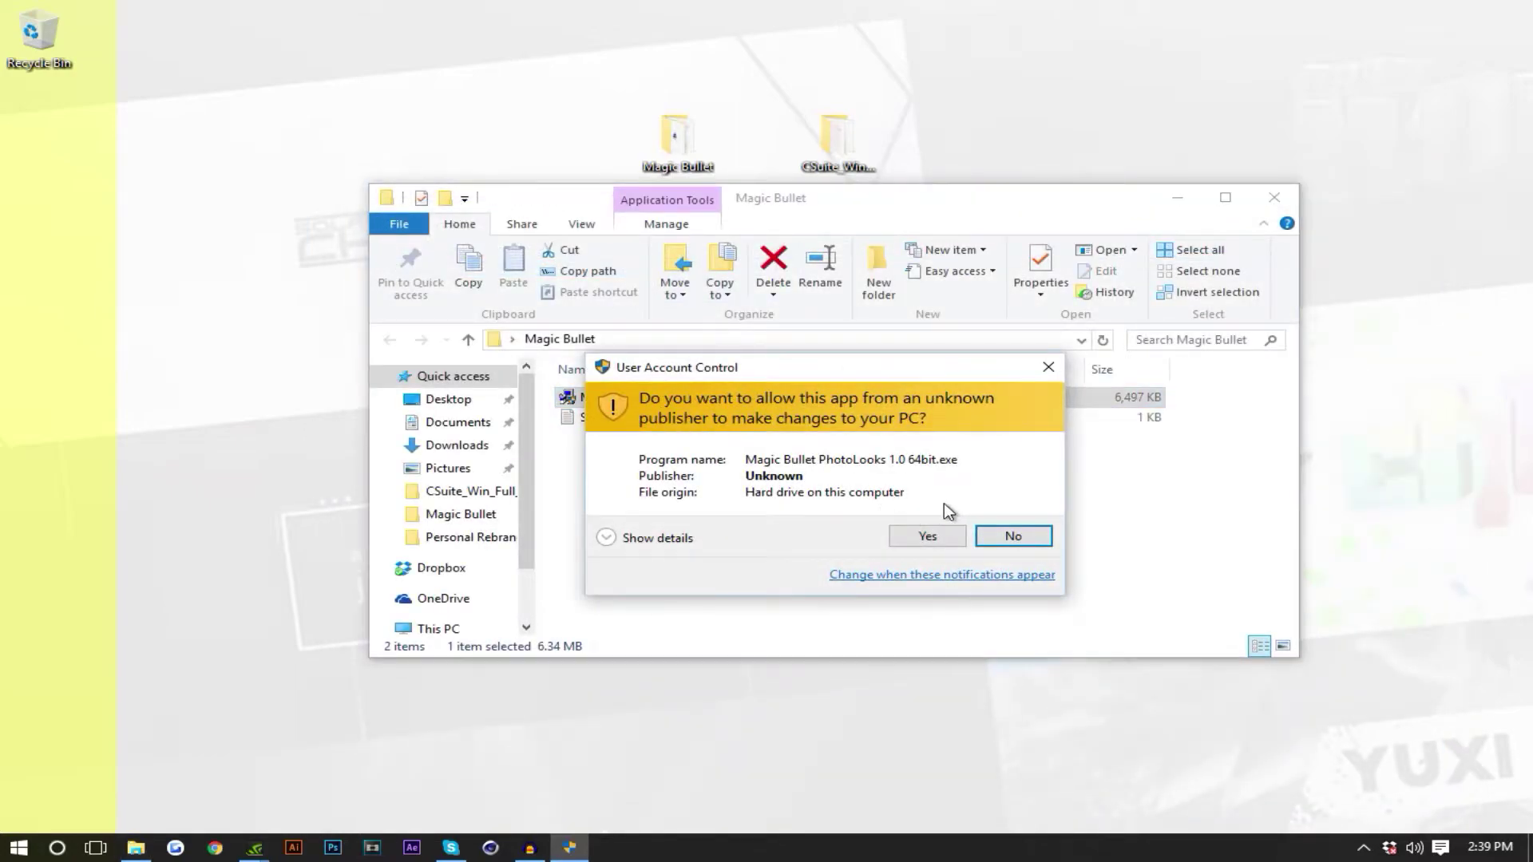
pyautogui.click(924, 535)
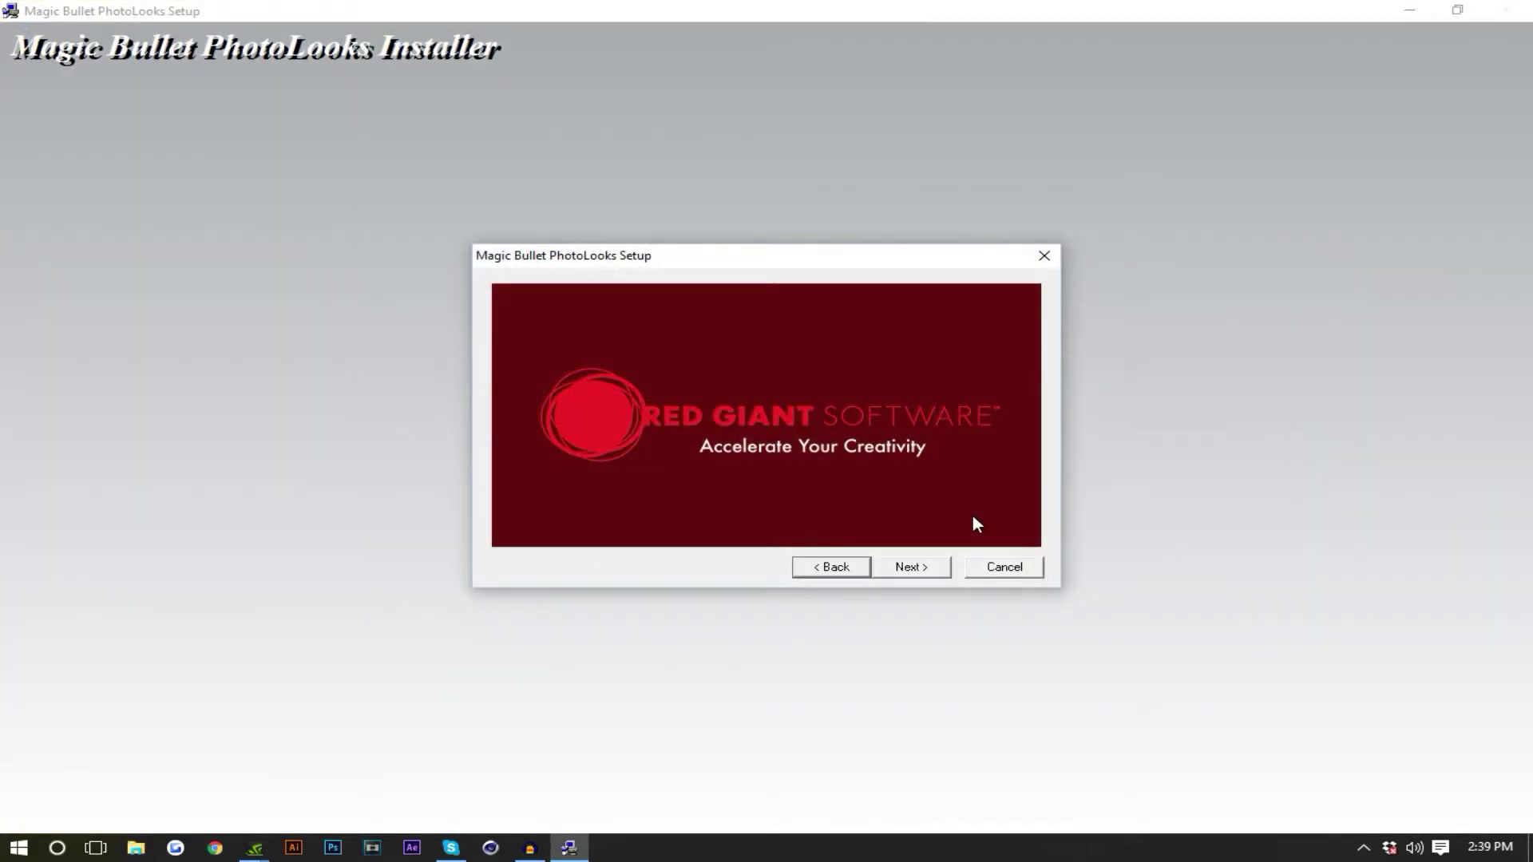
pyautogui.click(907, 568)
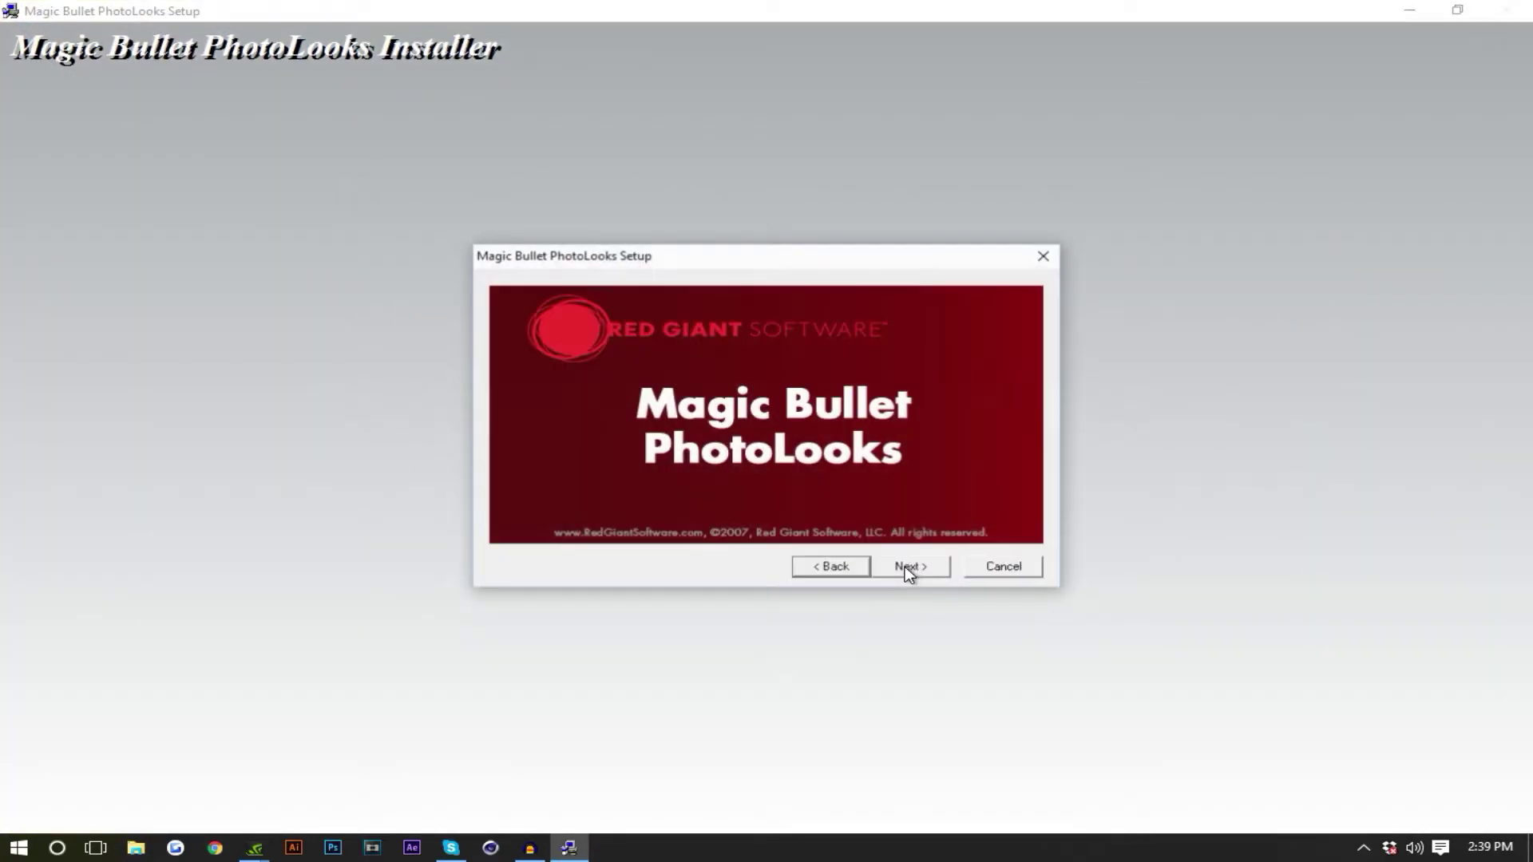
pyautogui.click(907, 567)
pyautogui.click(907, 568)
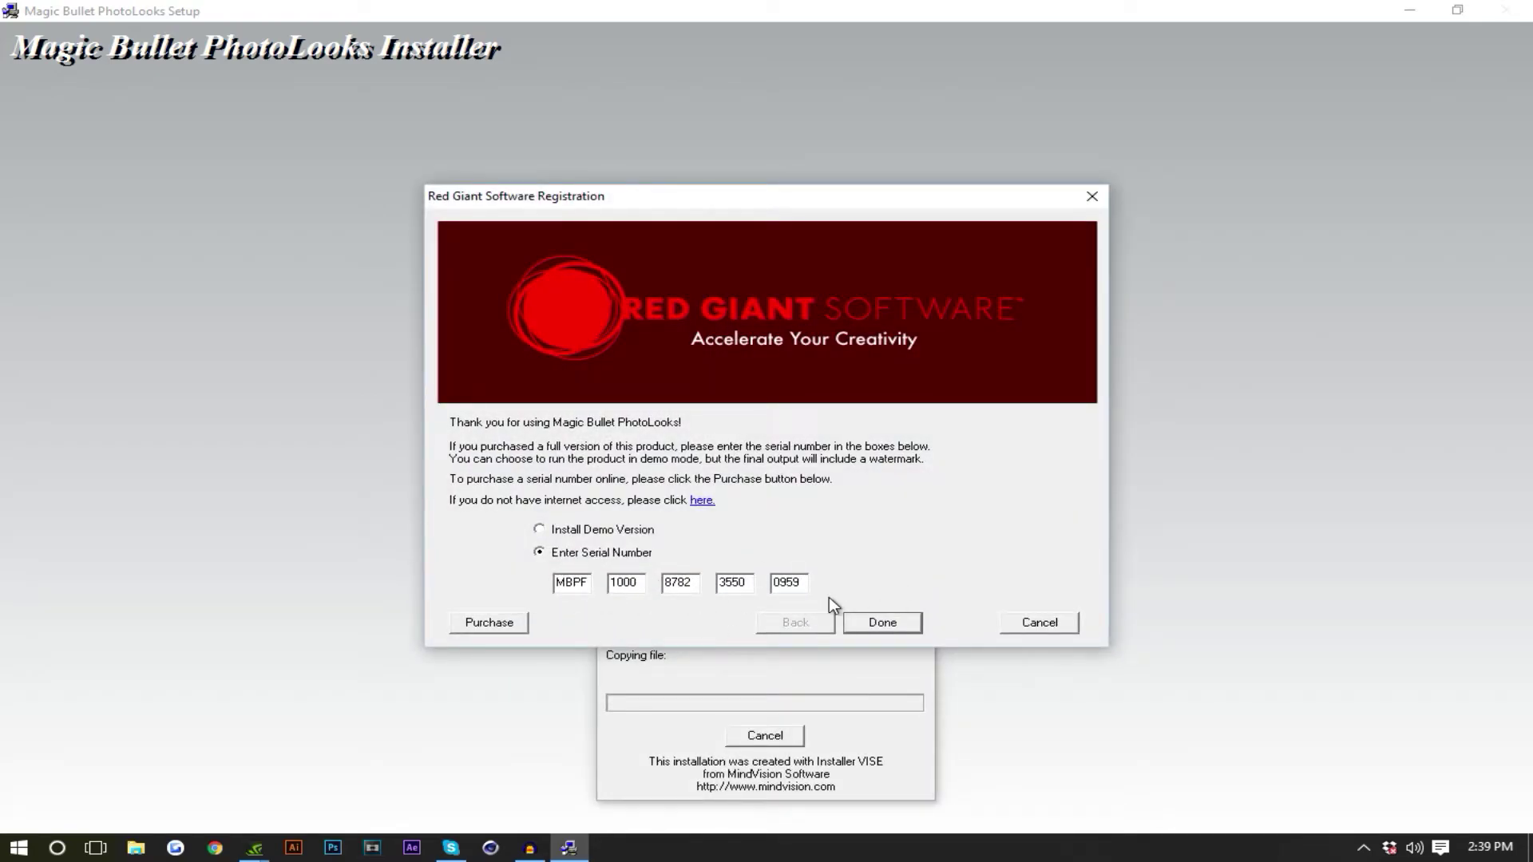
pyautogui.click(880, 635)
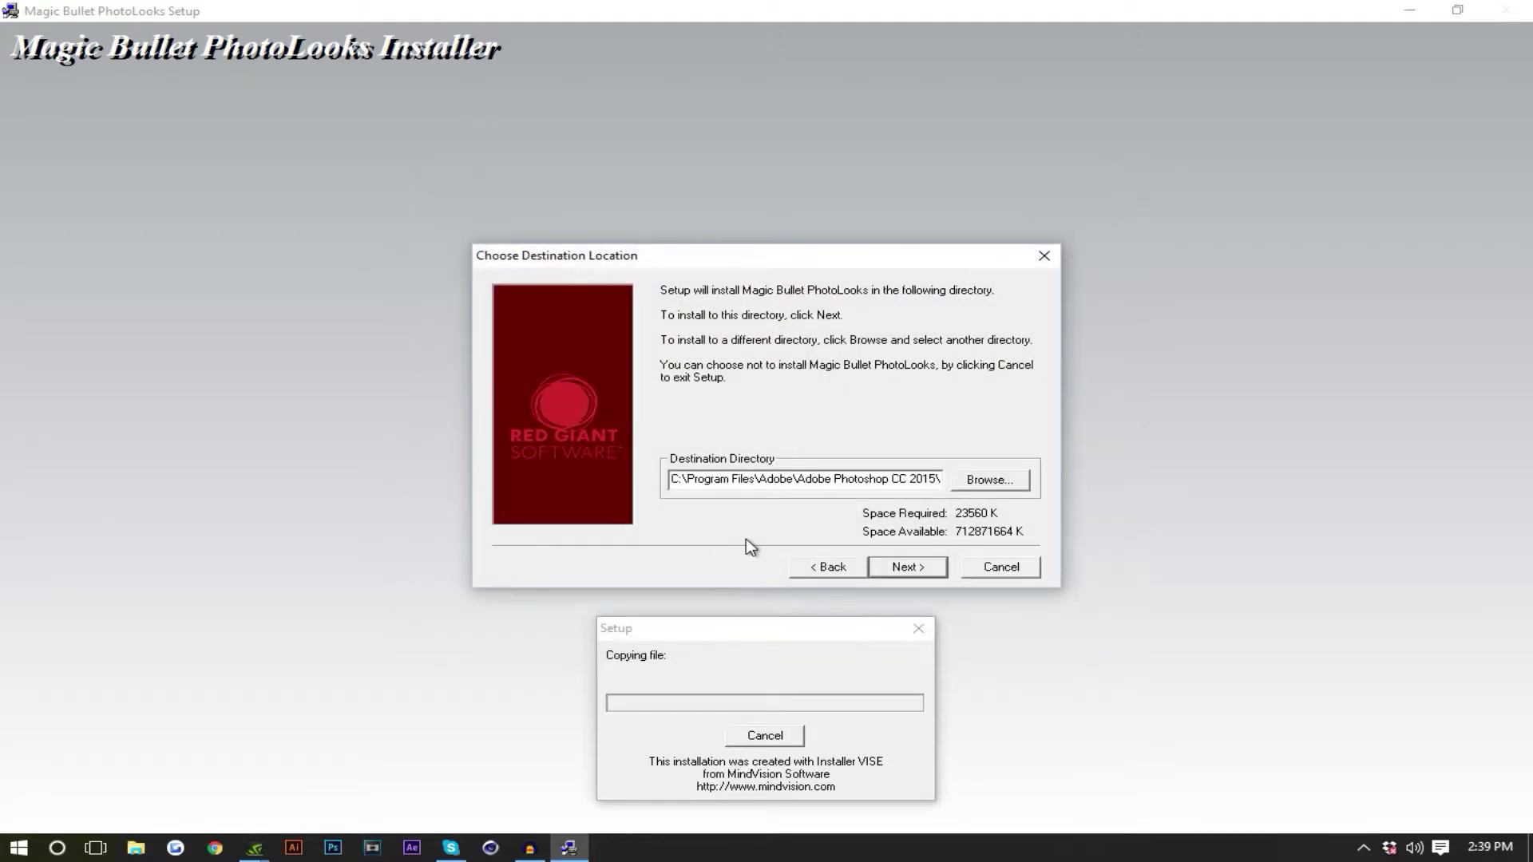
pyautogui.click(909, 568)
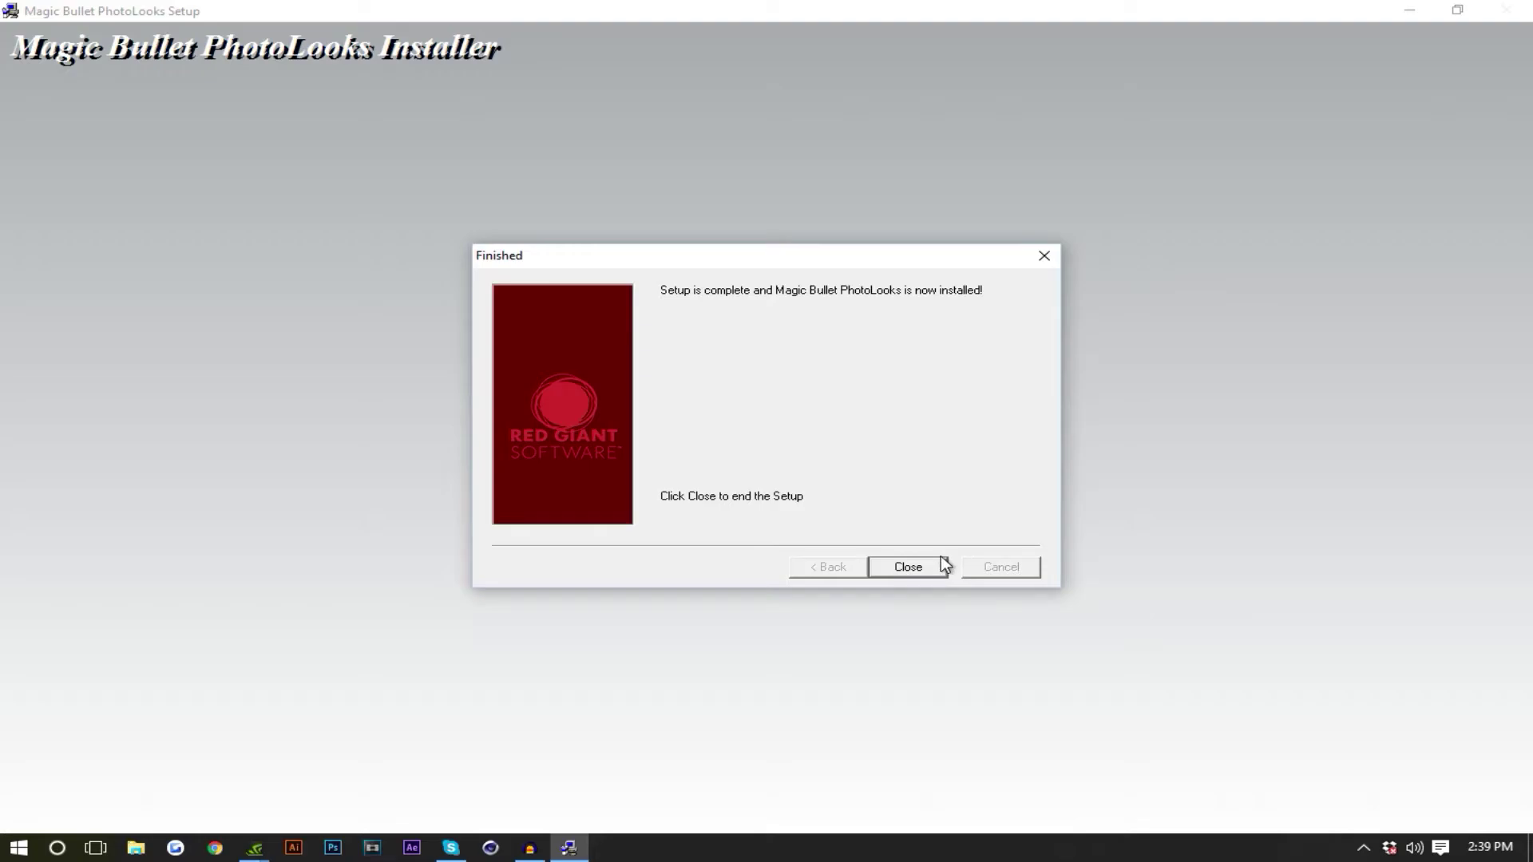
pyautogui.click(923, 570)
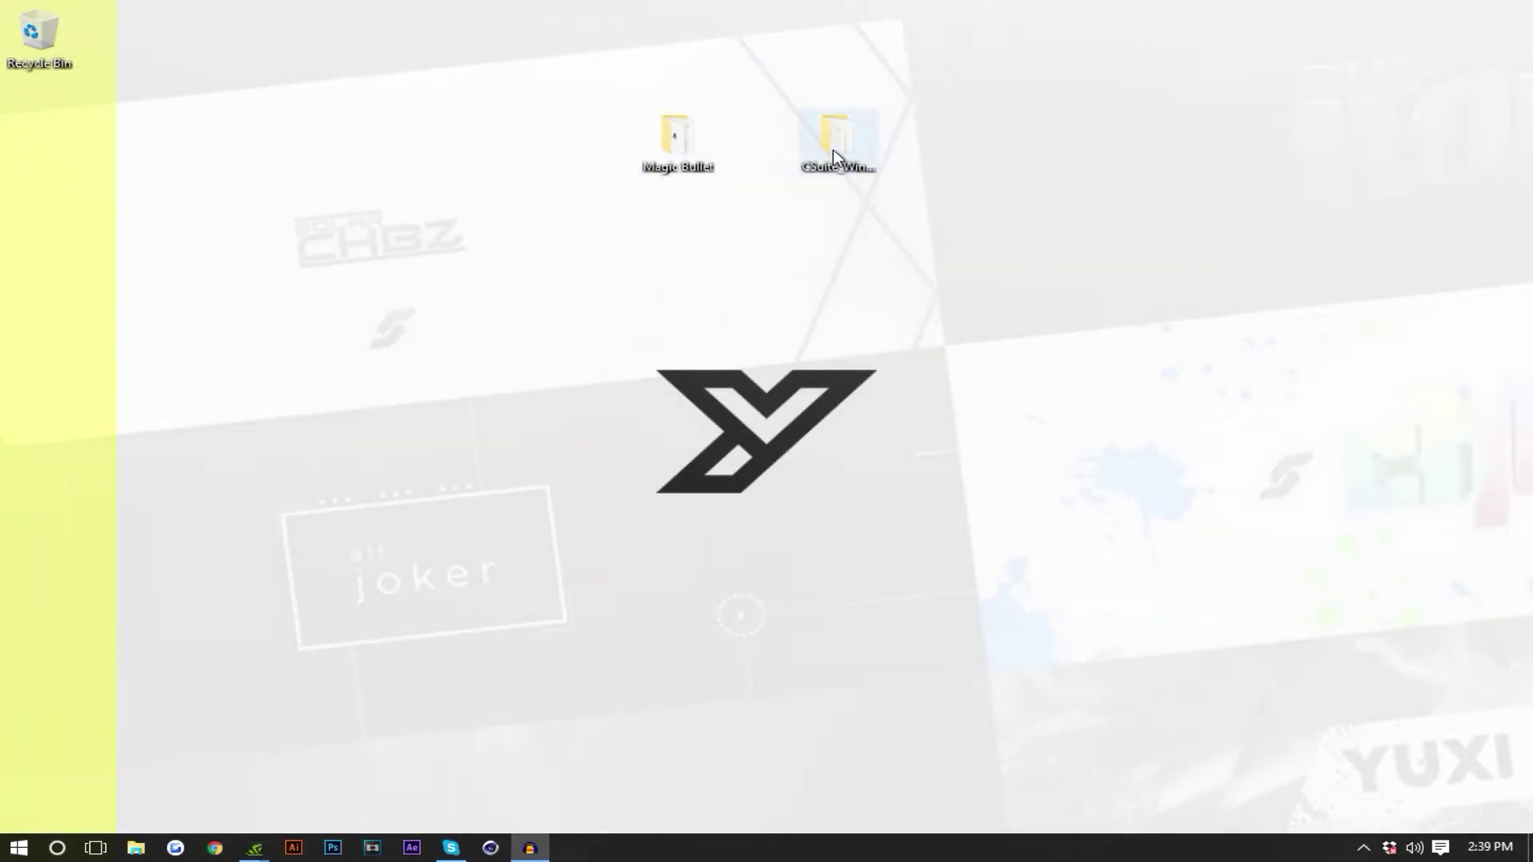
# - Copy the Color Suite serial from the CSuite folder and launch Color Suite Setup
pyautogui.doubleClick(832, 150)
pyautogui.doubleClick(595, 435)
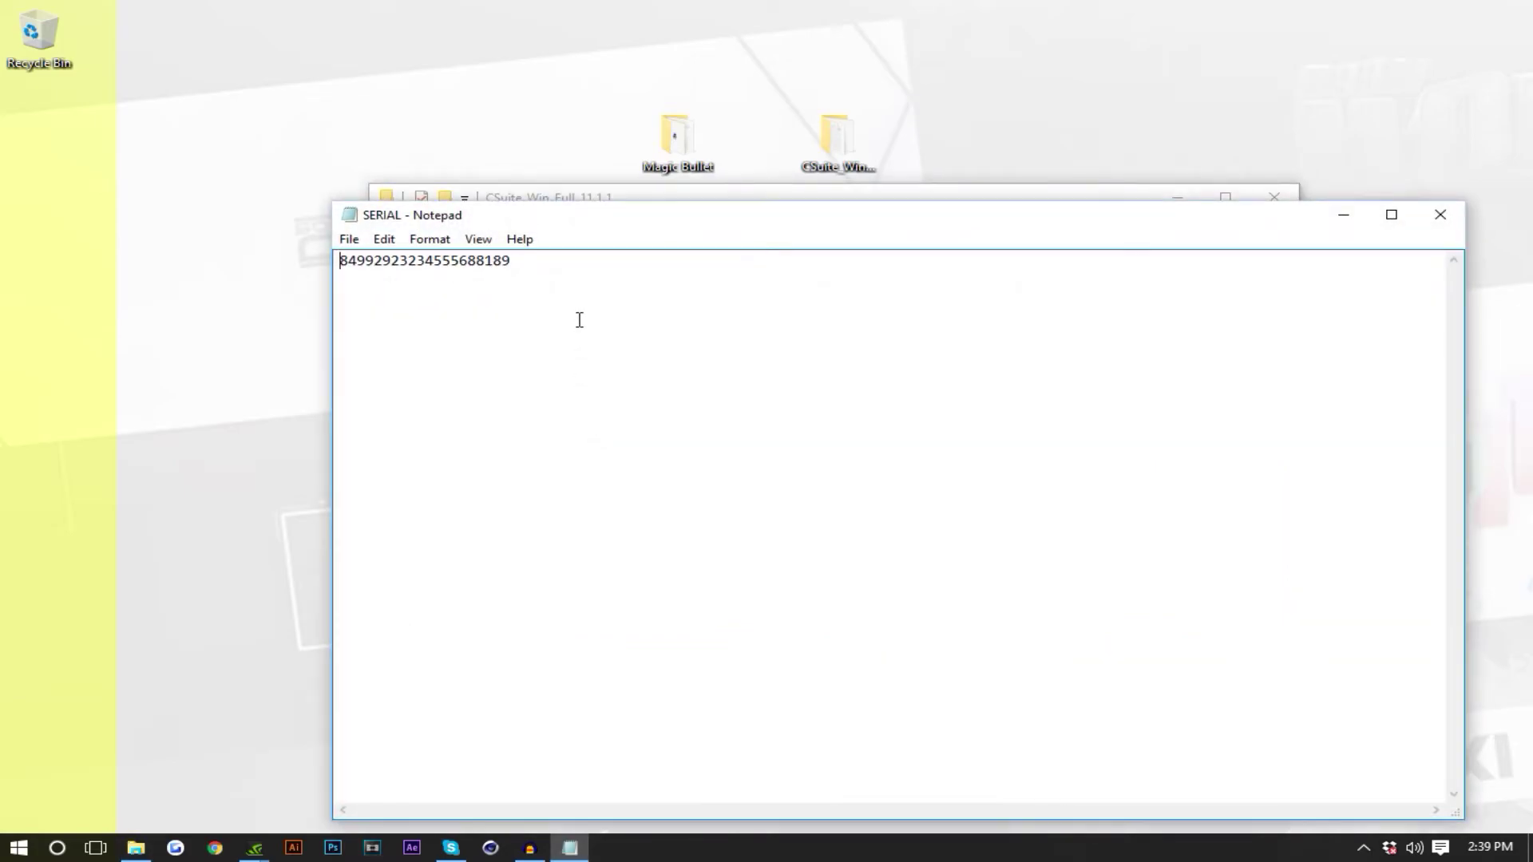
pyautogui.moveTo(577, 277); pyautogui.dragTo(106, 304)
pyautogui.hotkey('ctrl', 'c')
pyautogui.click(1440, 214)
pyautogui.click(814, 417)
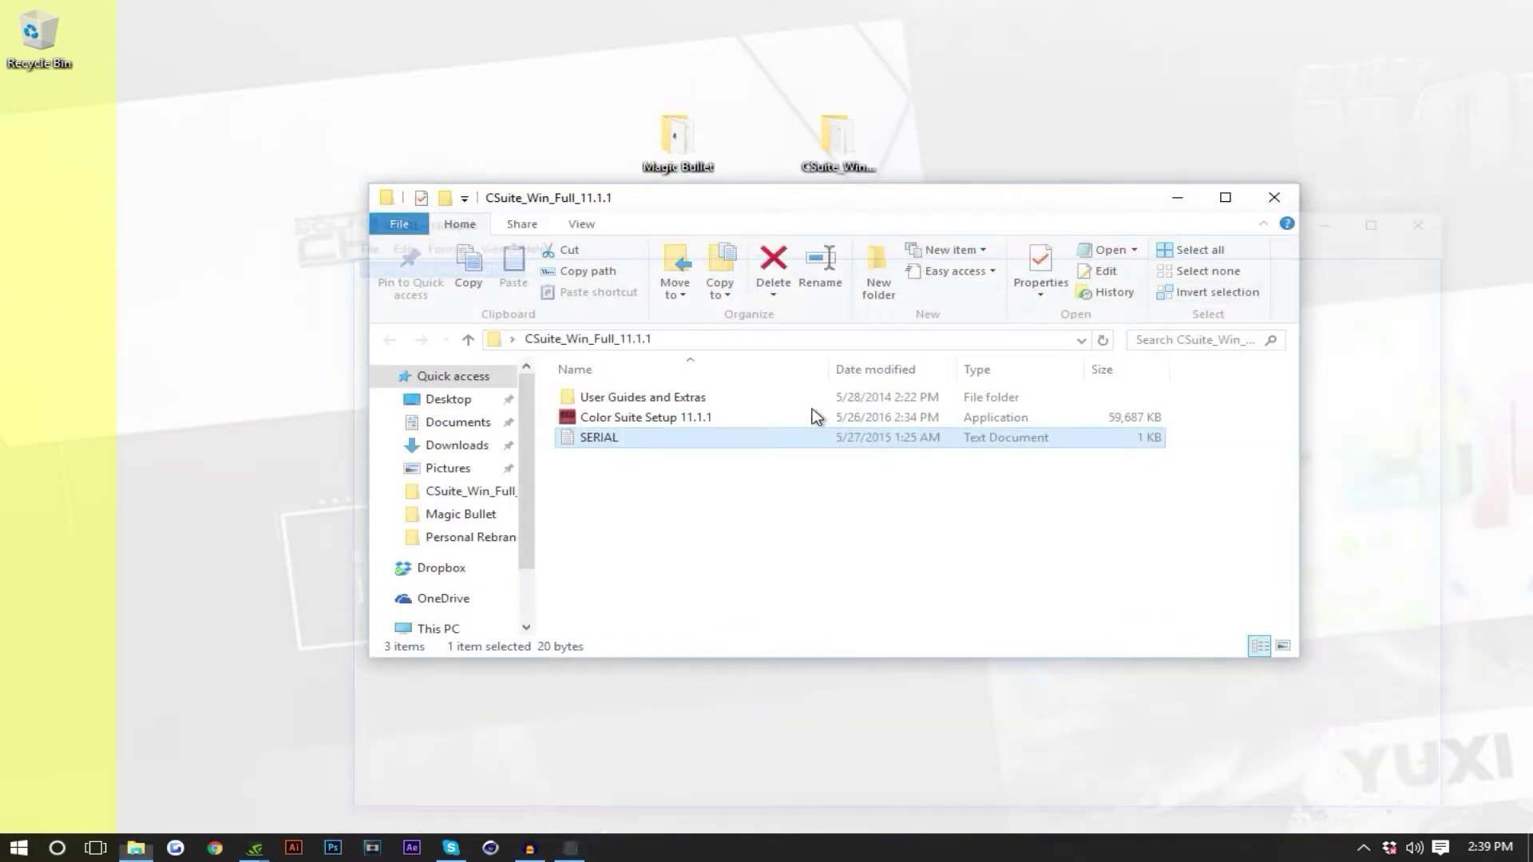
pyautogui.doubleClick(605, 420)
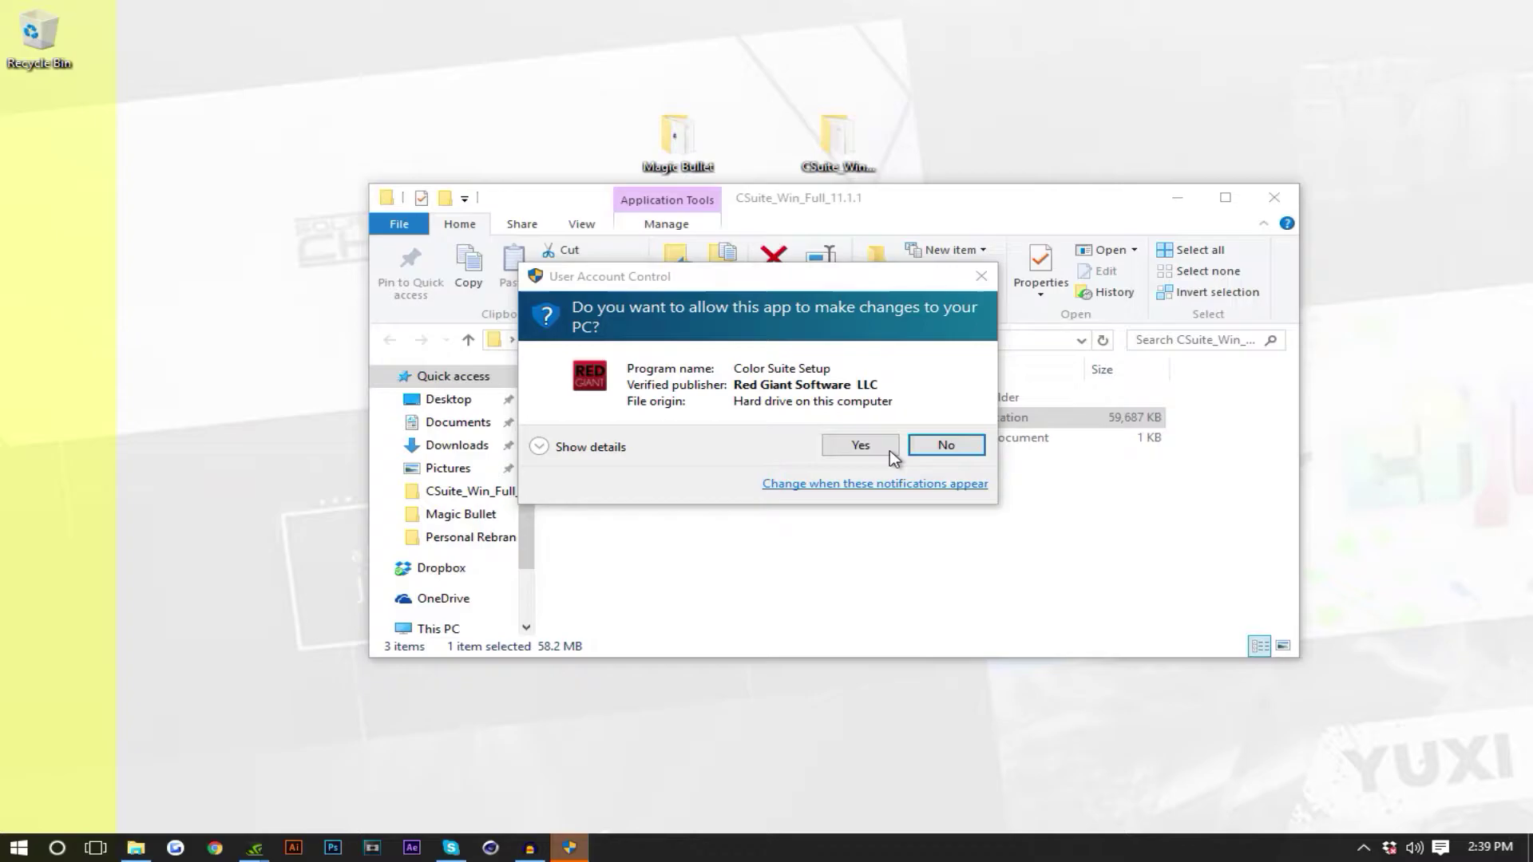
# - Allow Color Suite Setup and register it with the pasted serial number
pyautogui.click(886, 448)
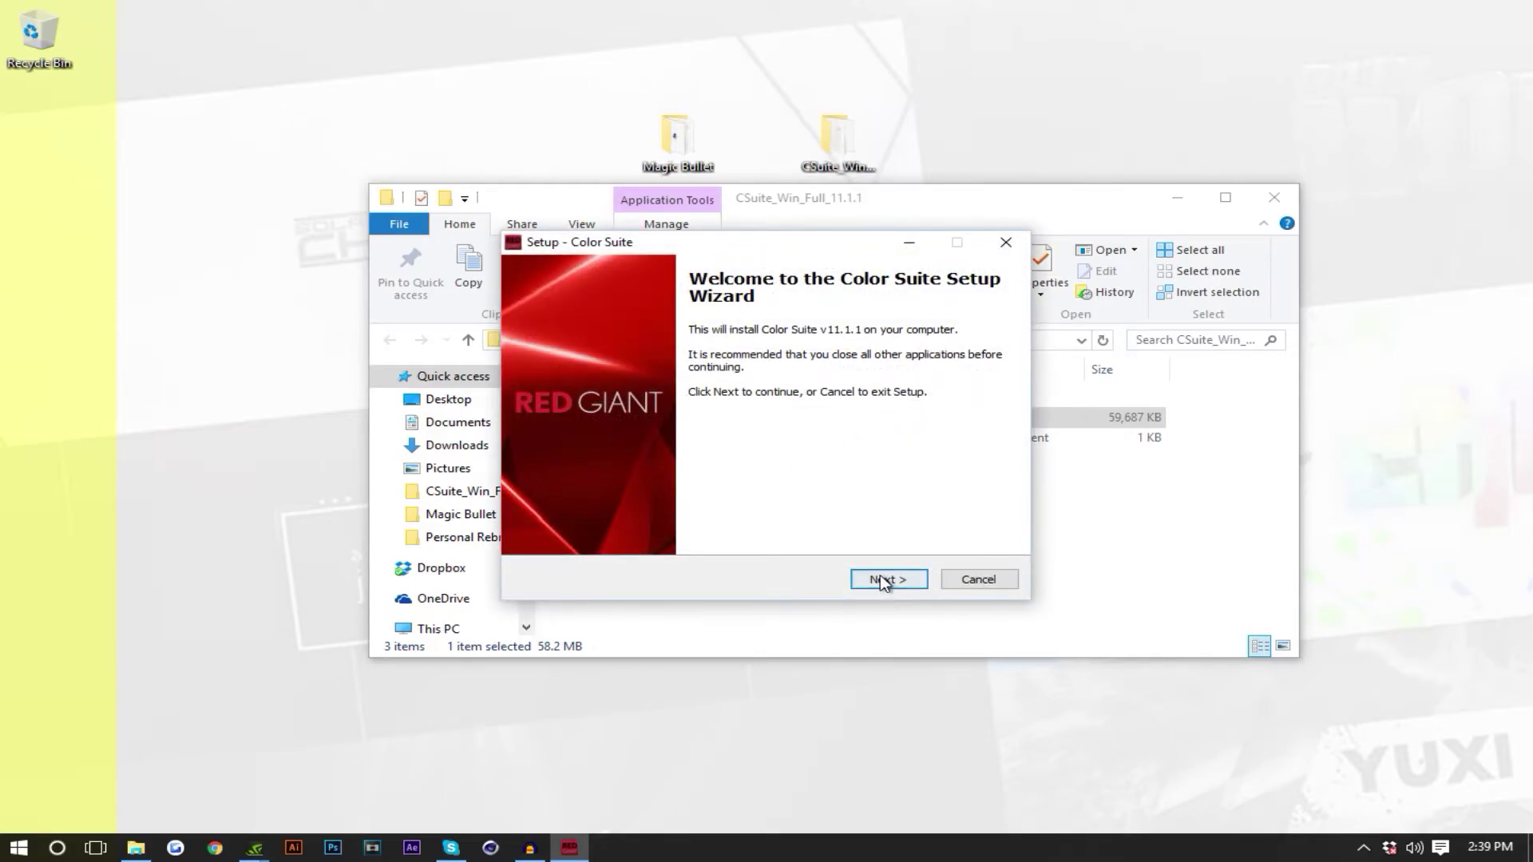
pyautogui.click(871, 582)
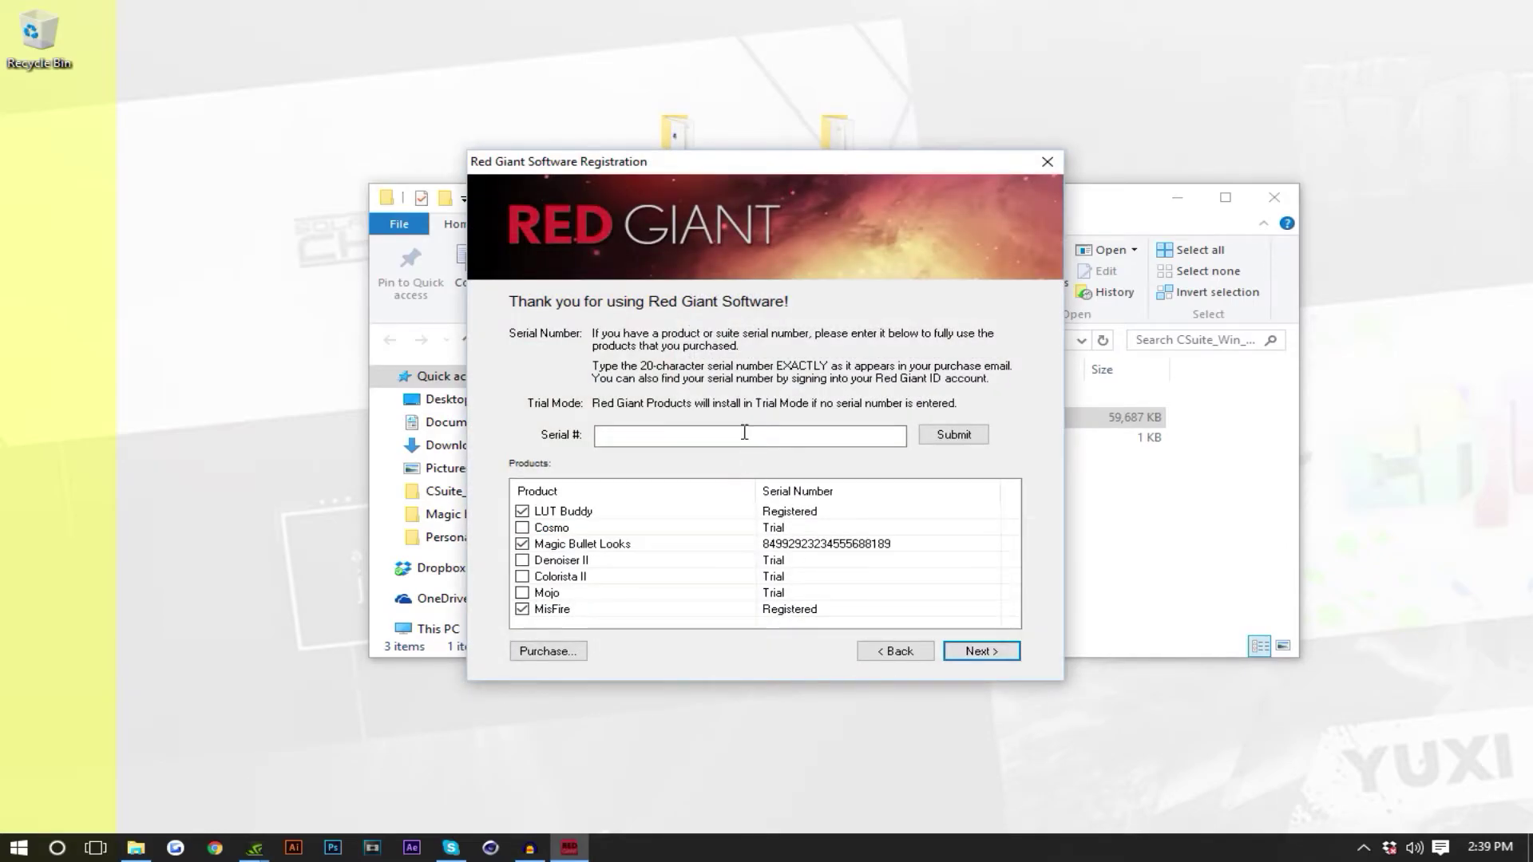
pyautogui.click(743, 433)
pyautogui.hotkey('ctrl', 'v')
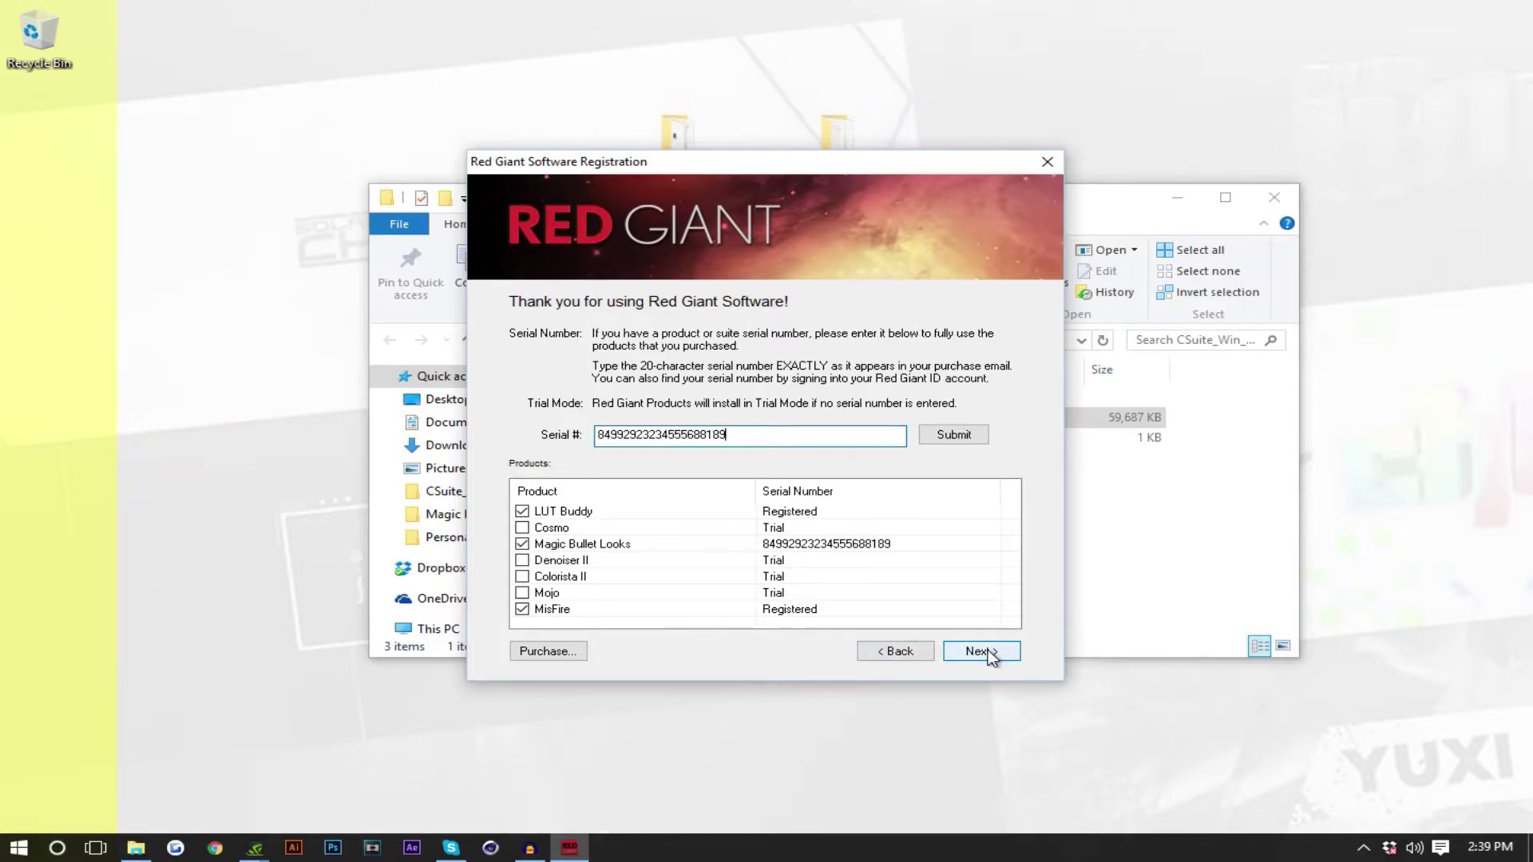
pyautogui.click(989, 651)
pyautogui.click(946, 498)
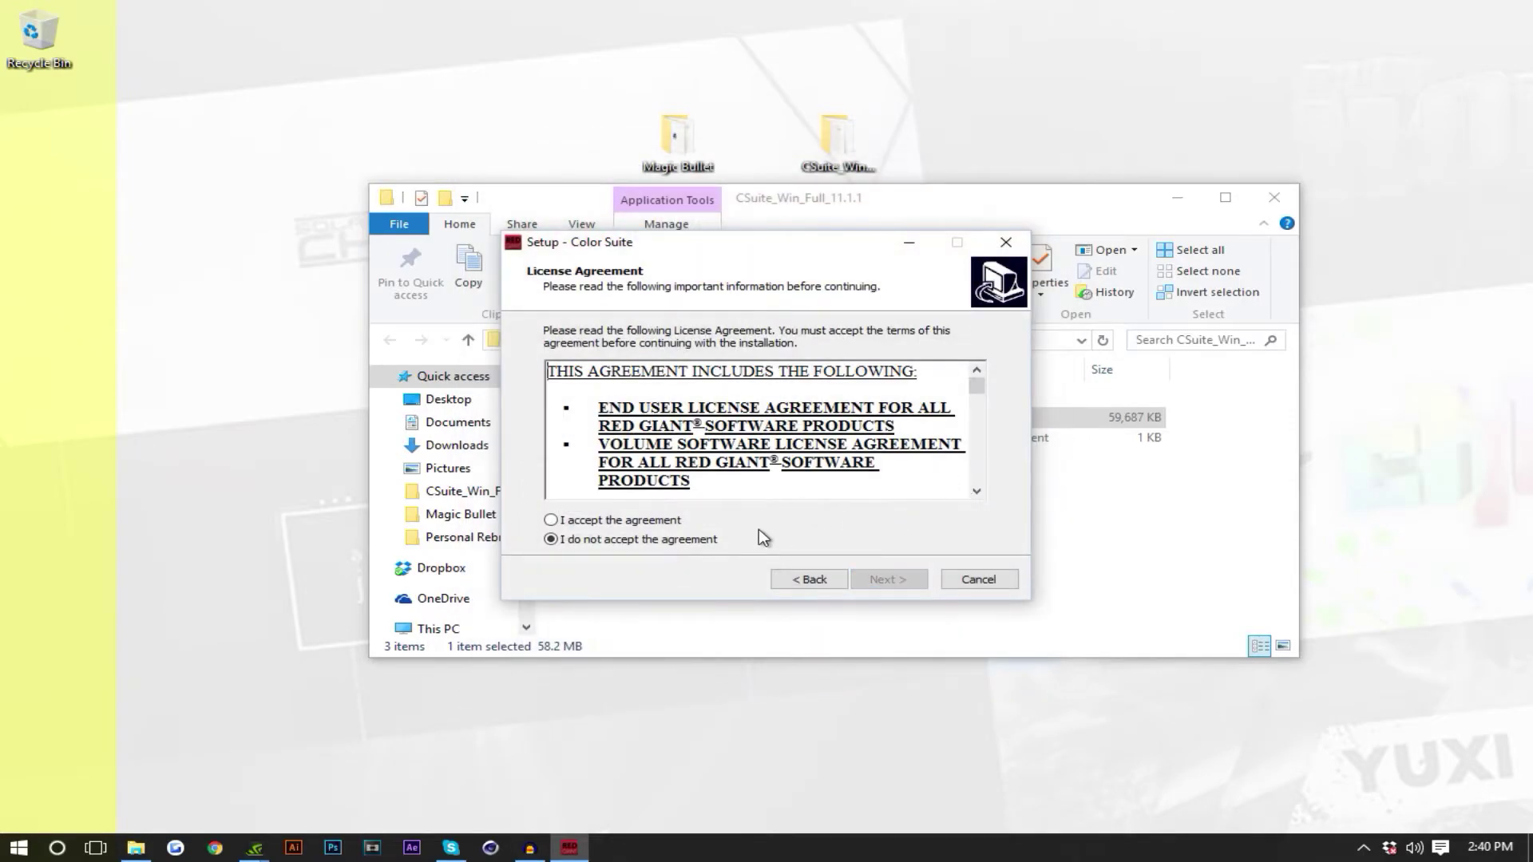
# - Accept the license, choose Adobe Photoshop CC and Vegas Pro, and start installing
pyautogui.click(585, 521)
pyautogui.click(888, 585)
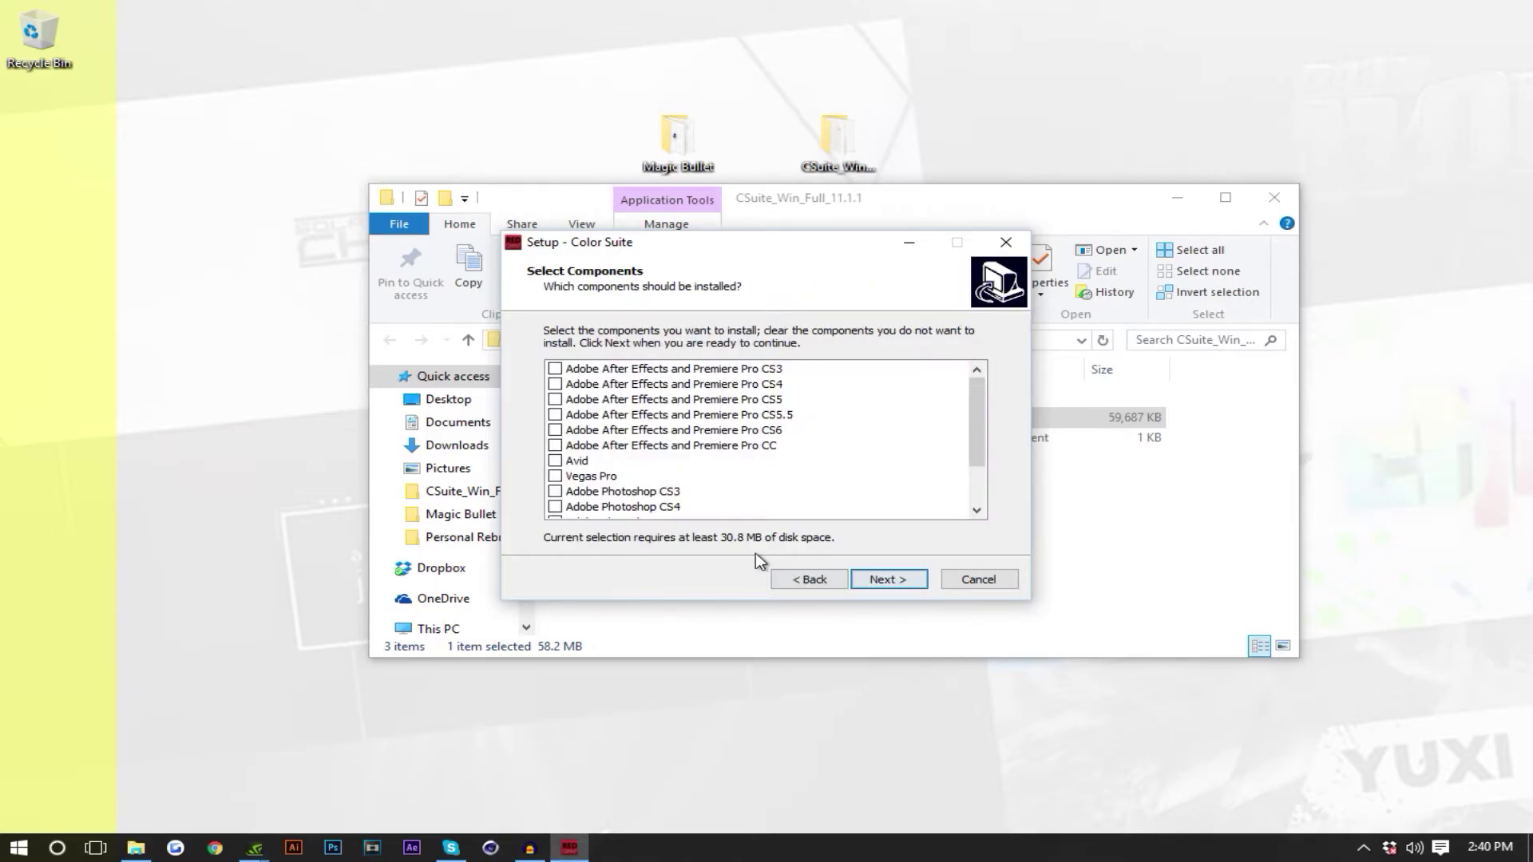
pyautogui.scroll(-2, 625, 470)
pyautogui.scroll(1, 625, 470)
pyautogui.scroll(-1, 617, 491)
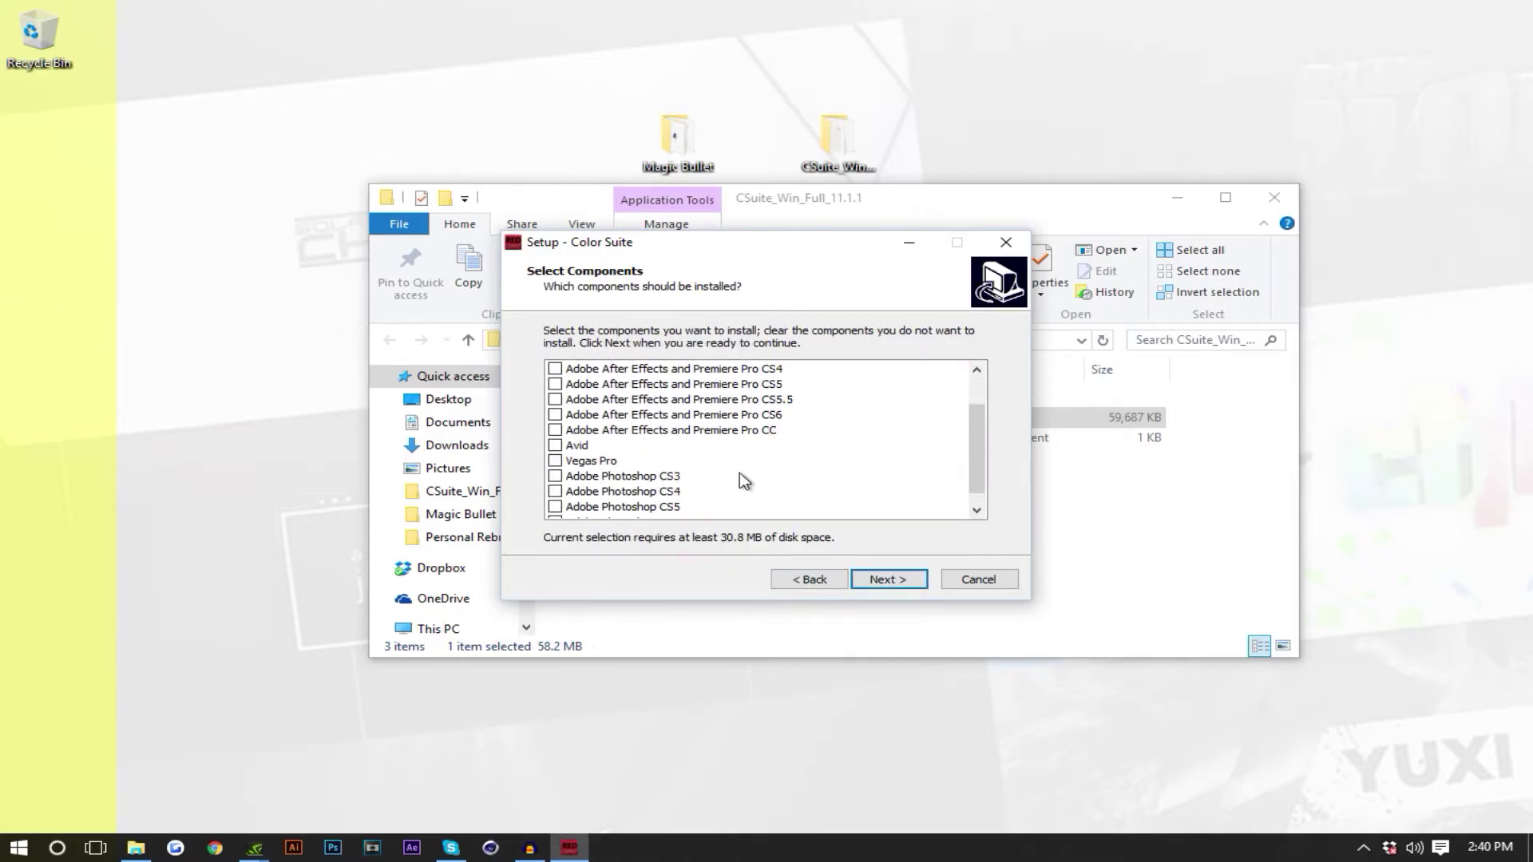
pyautogui.scroll(-1, 608, 514)
pyautogui.click(558, 508)
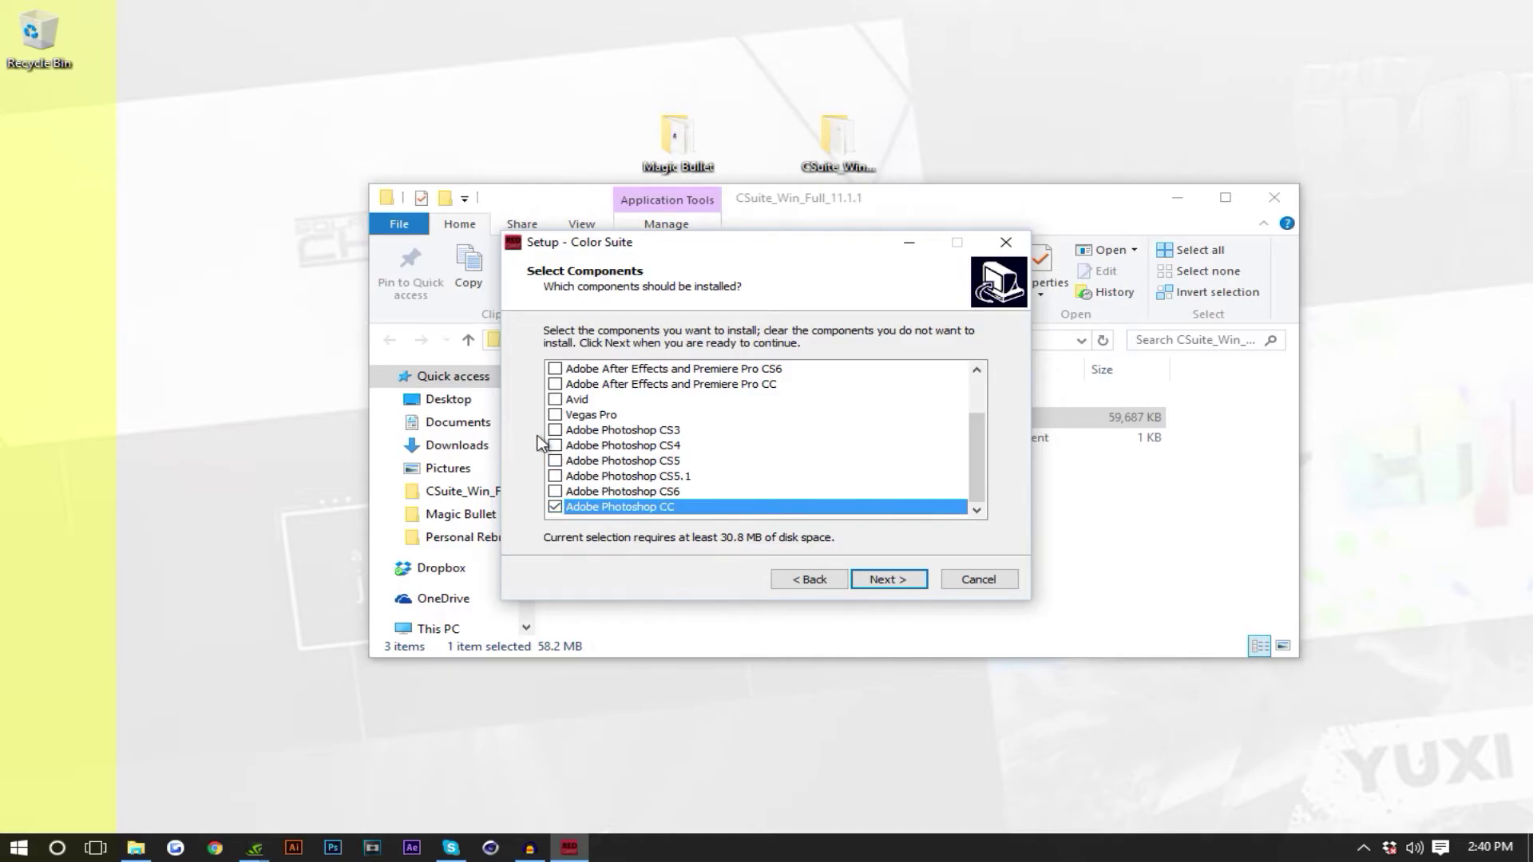
pyautogui.click(555, 415)
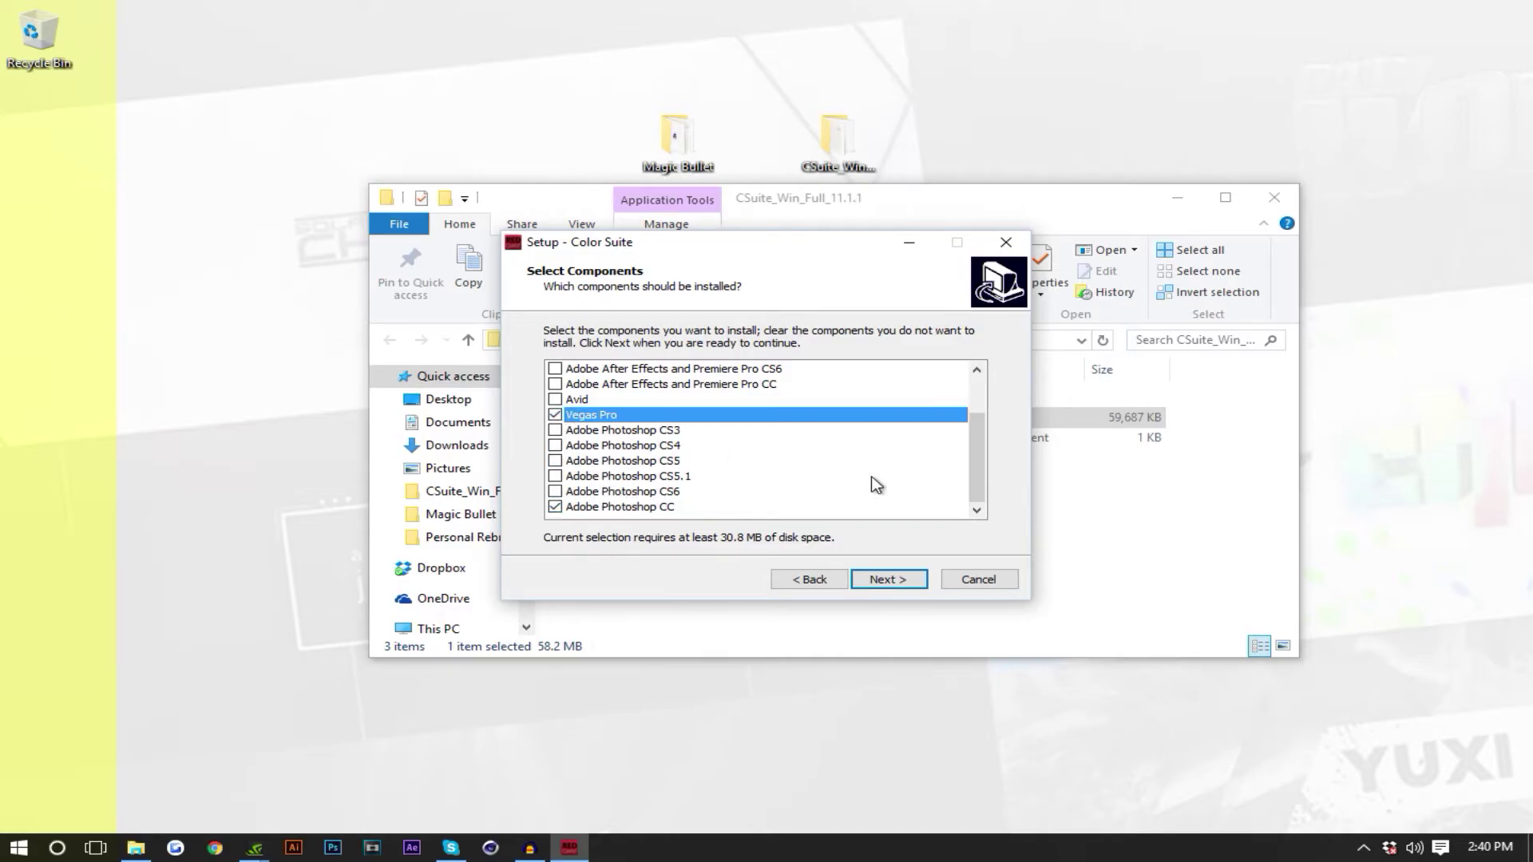
pyautogui.click(888, 584)
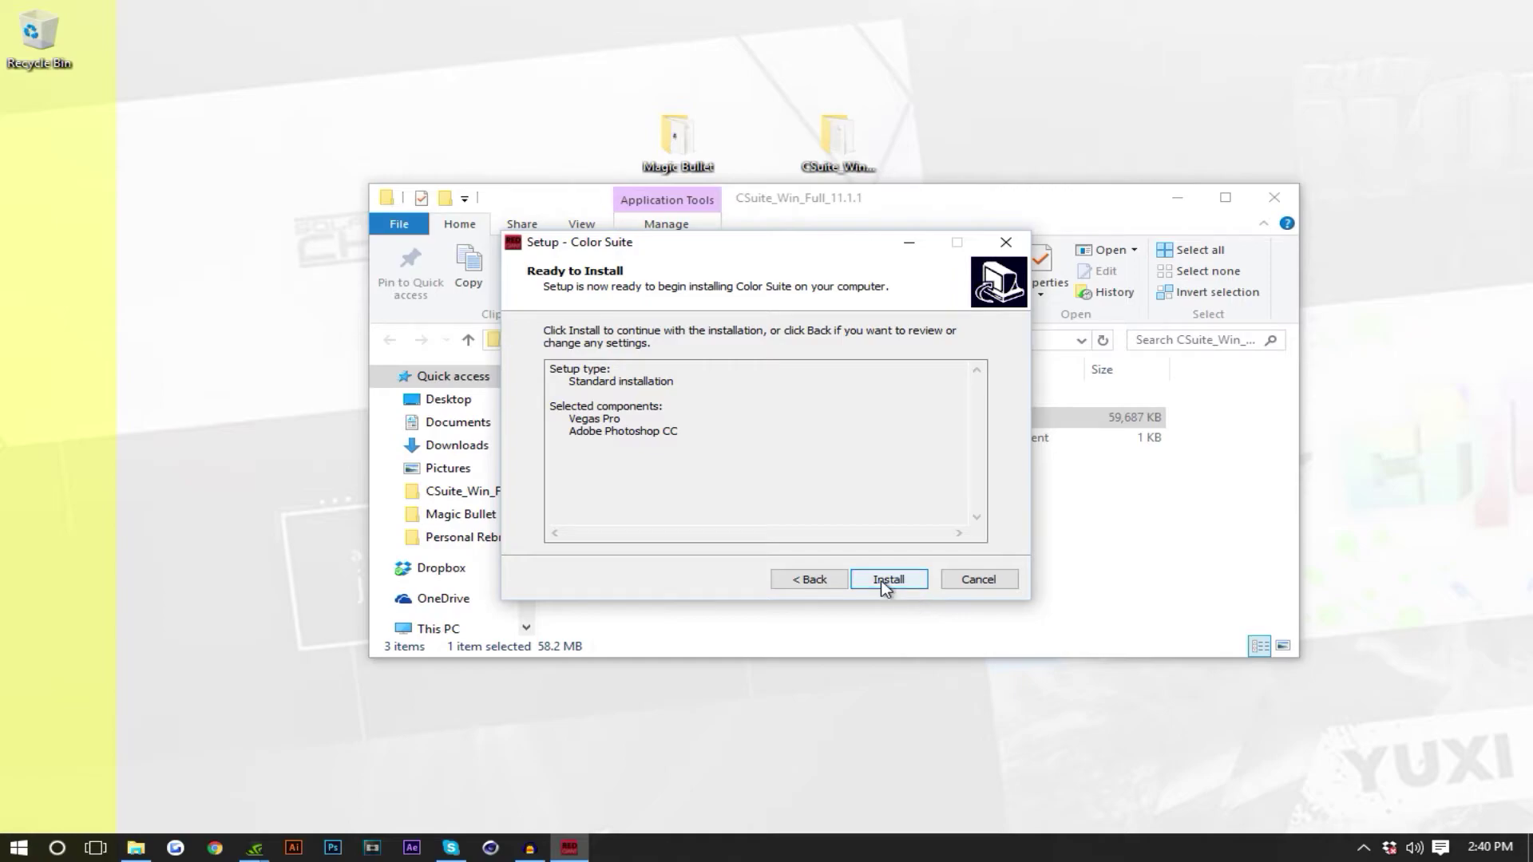
pyautogui.click(888, 582)
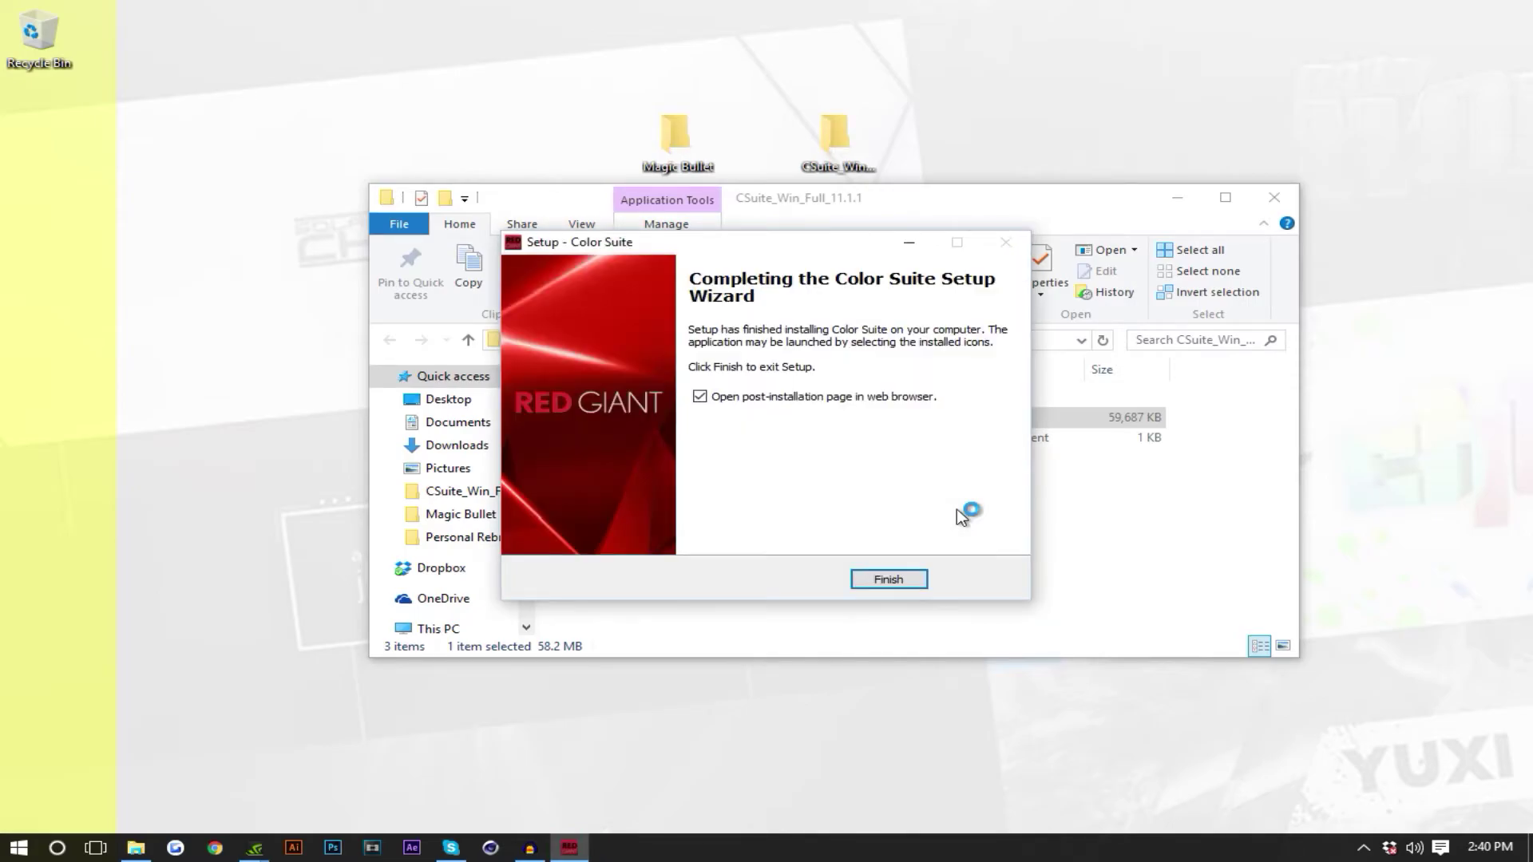
# - Finish Color Suite Setup without the web page, close Explorer and Red Giant Link, and launch Photoshop CC
pyautogui.click(701, 397)
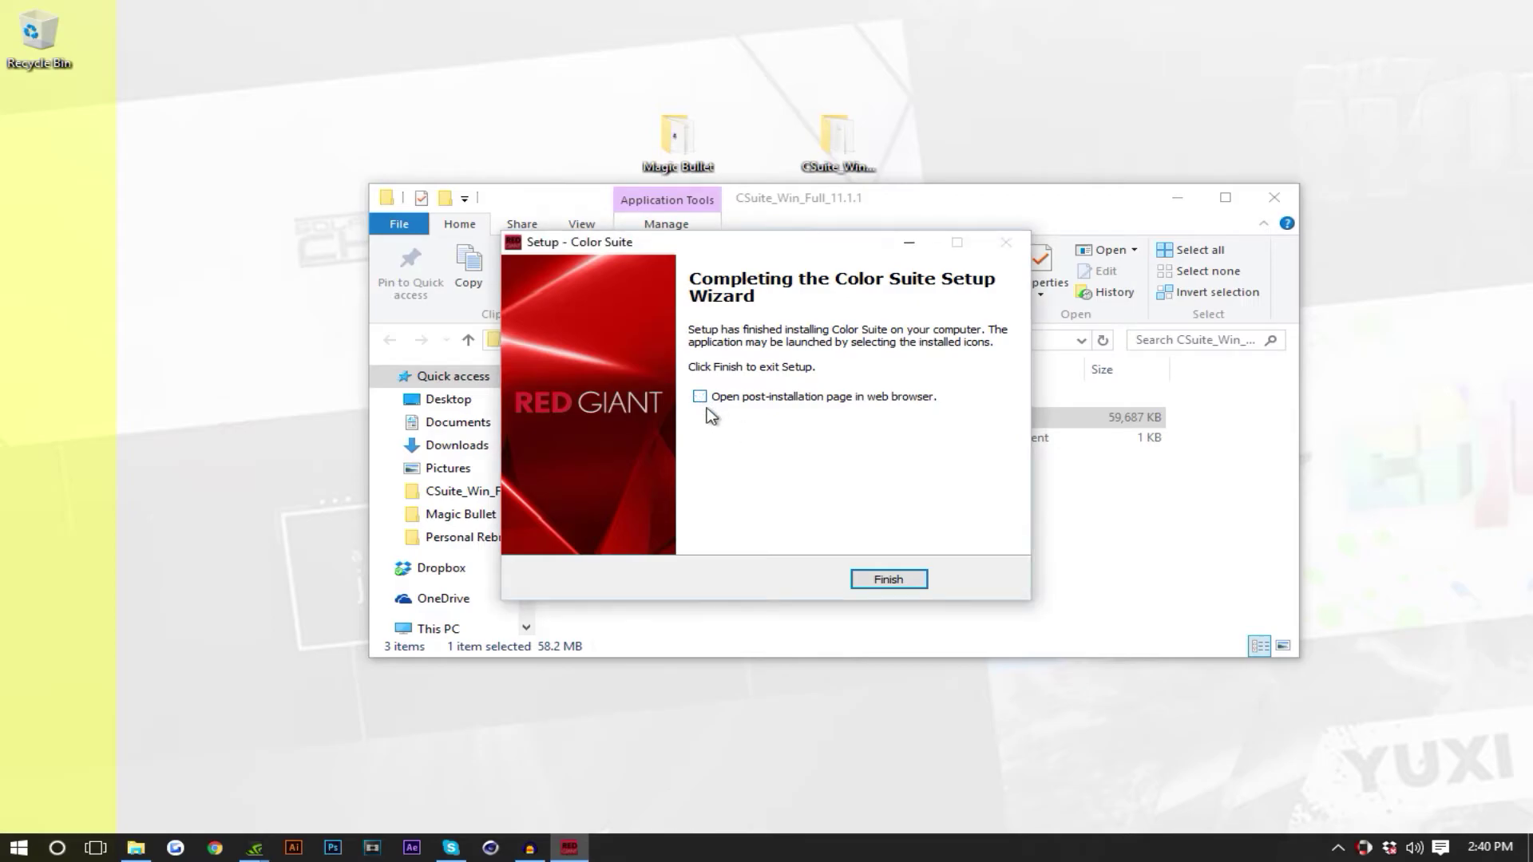
pyautogui.click(893, 586)
pyautogui.click(1275, 197)
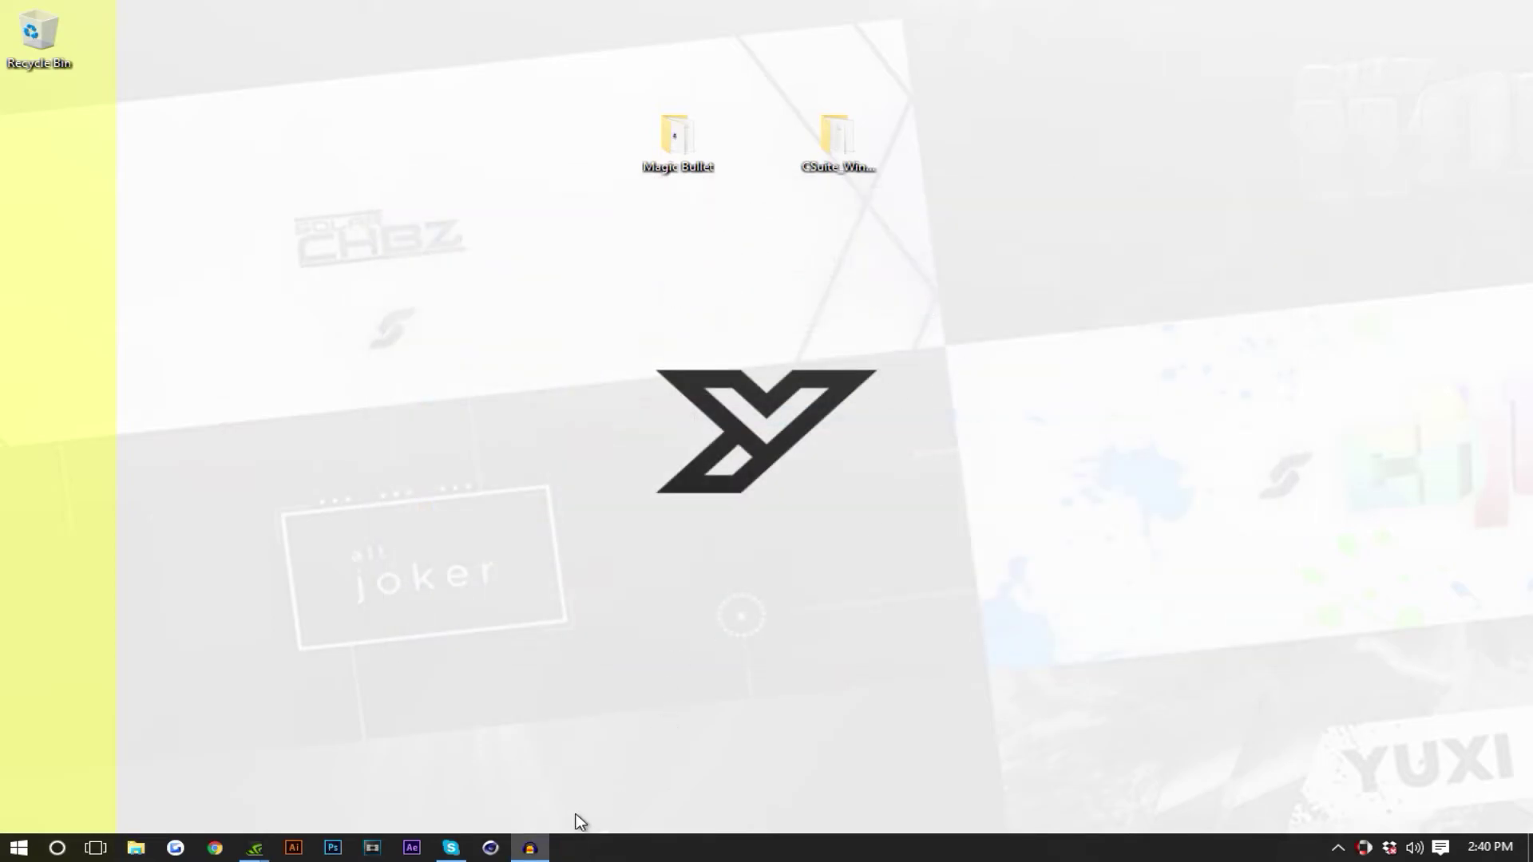
pyautogui.click(1077, 112)
pyautogui.click(332, 848)
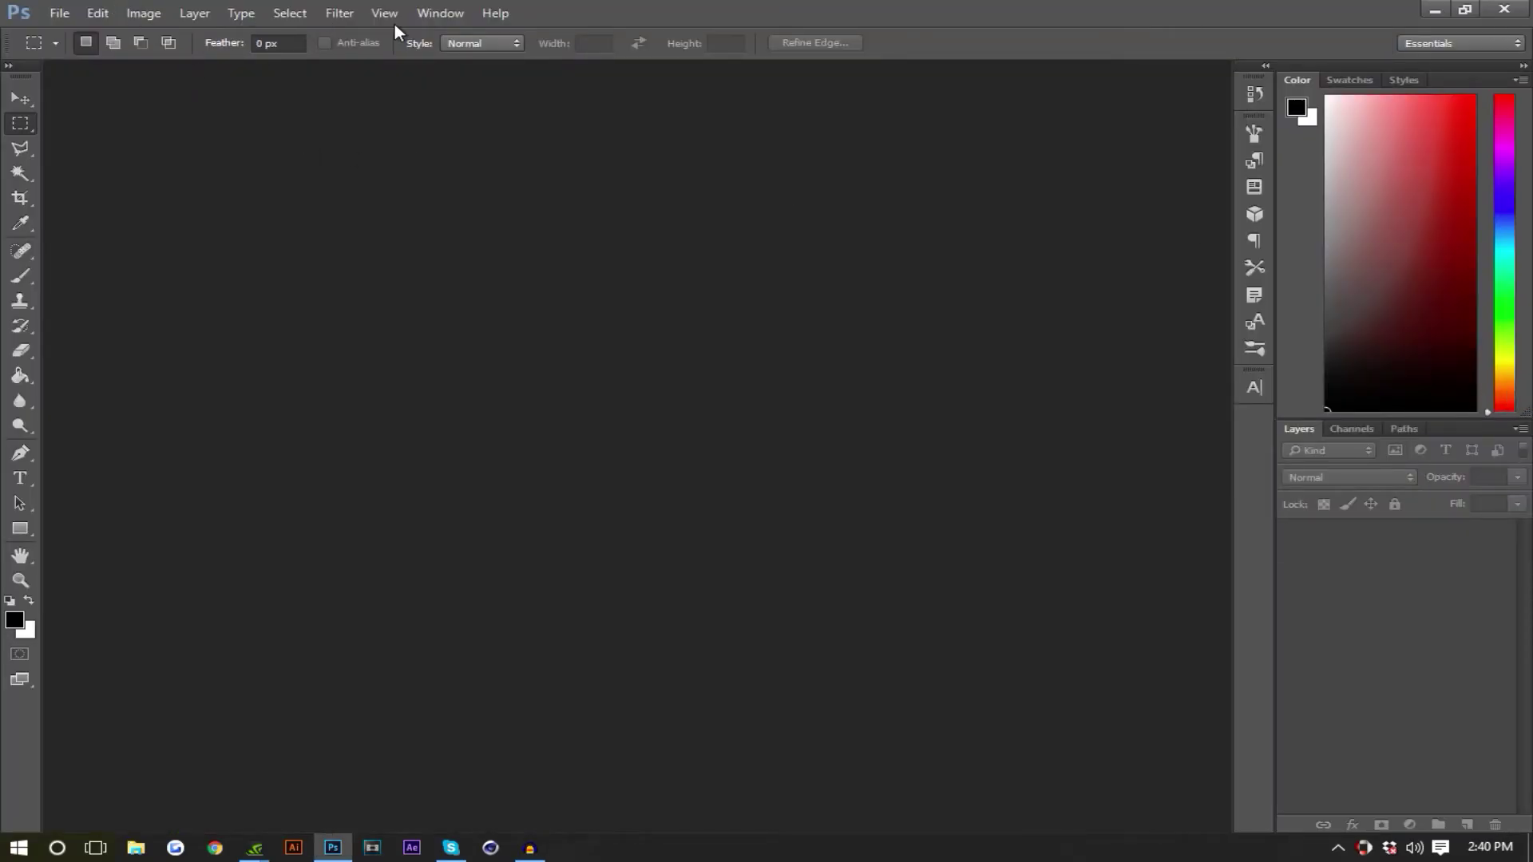
# - Open Avoy PSD.psd without resolving missing fonts, fit it to the window, and show the filters
pyautogui.click(340, 12)
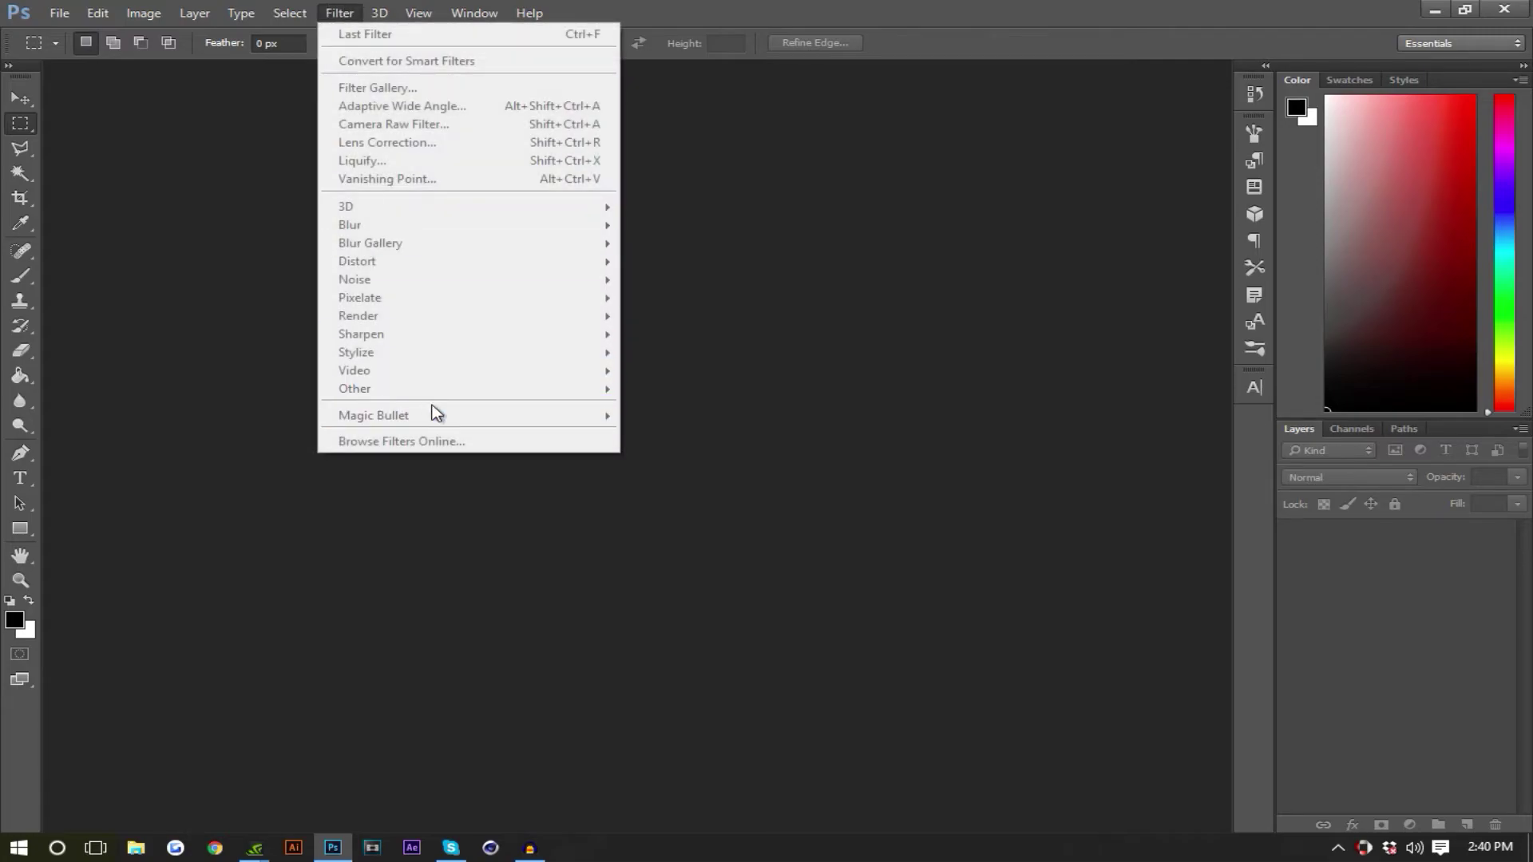
pyautogui.press('Escape')
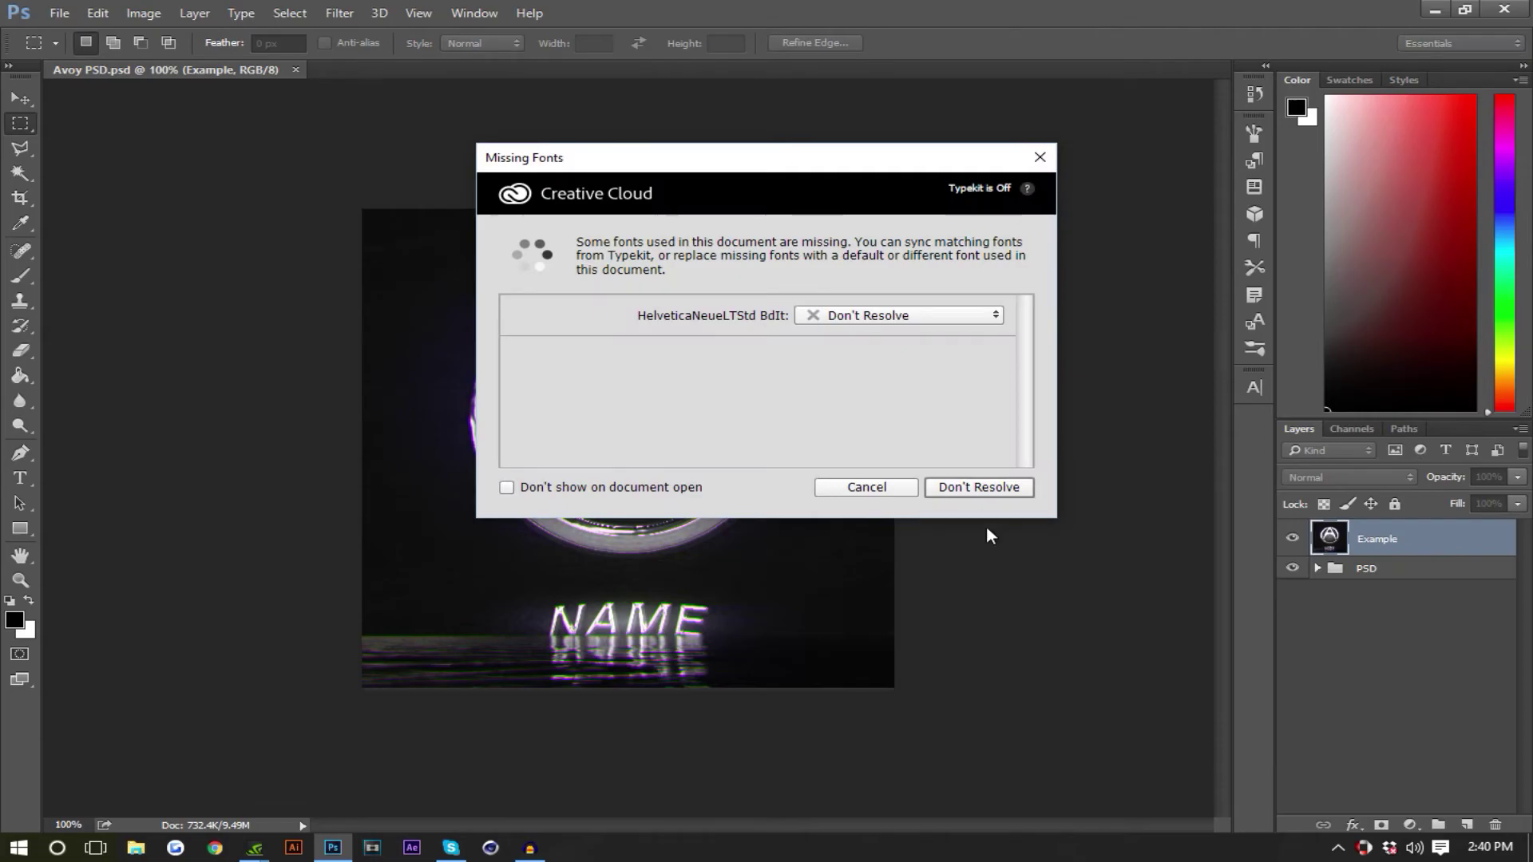
pyautogui.click(968, 488)
pyautogui.hotkey('ctrl', '0')
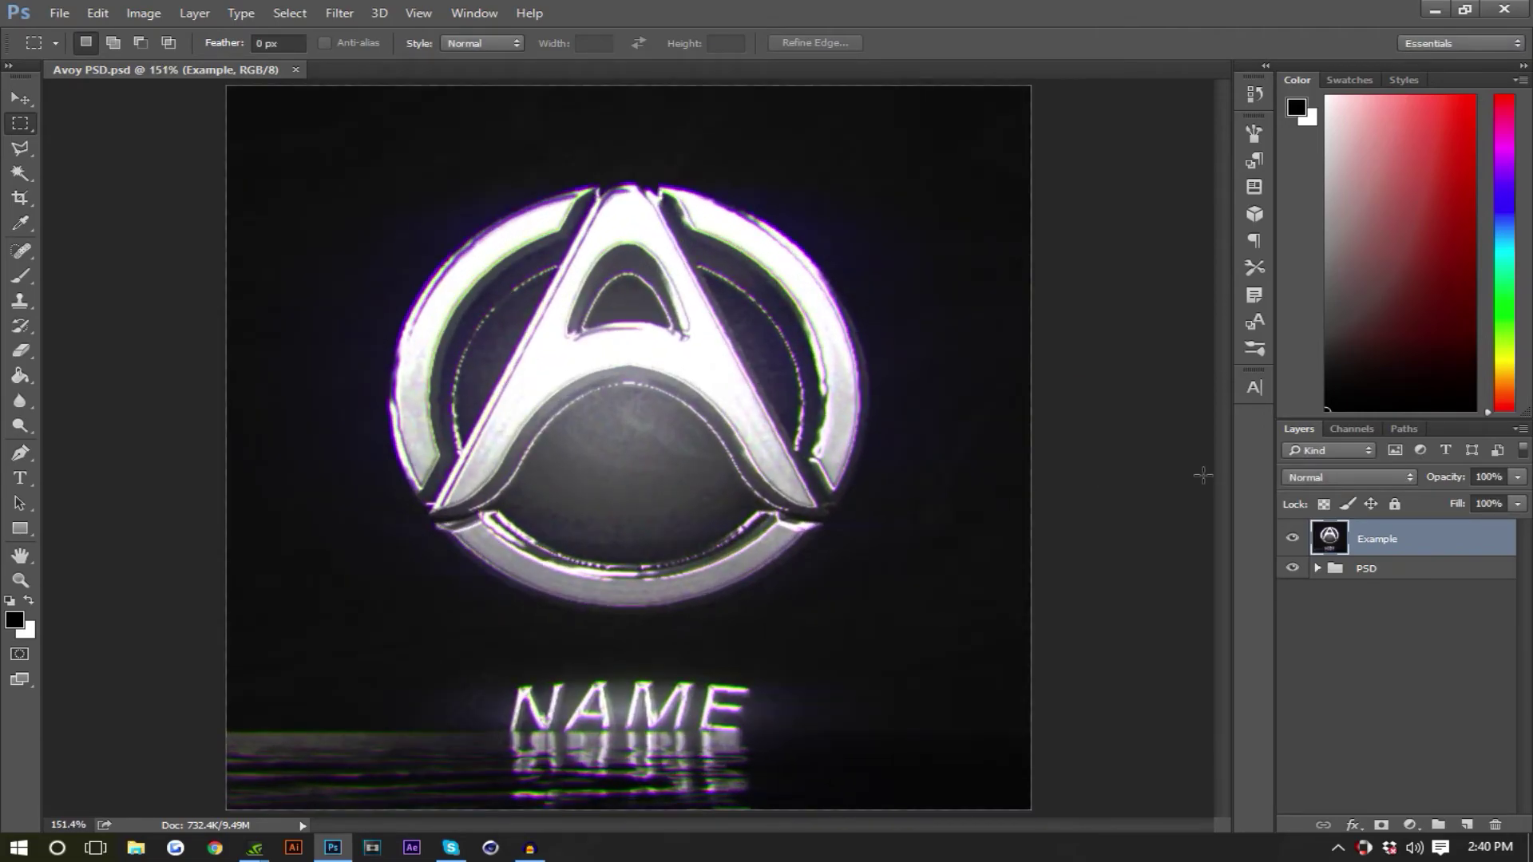
pyautogui.scroll(-2, 925, 549)
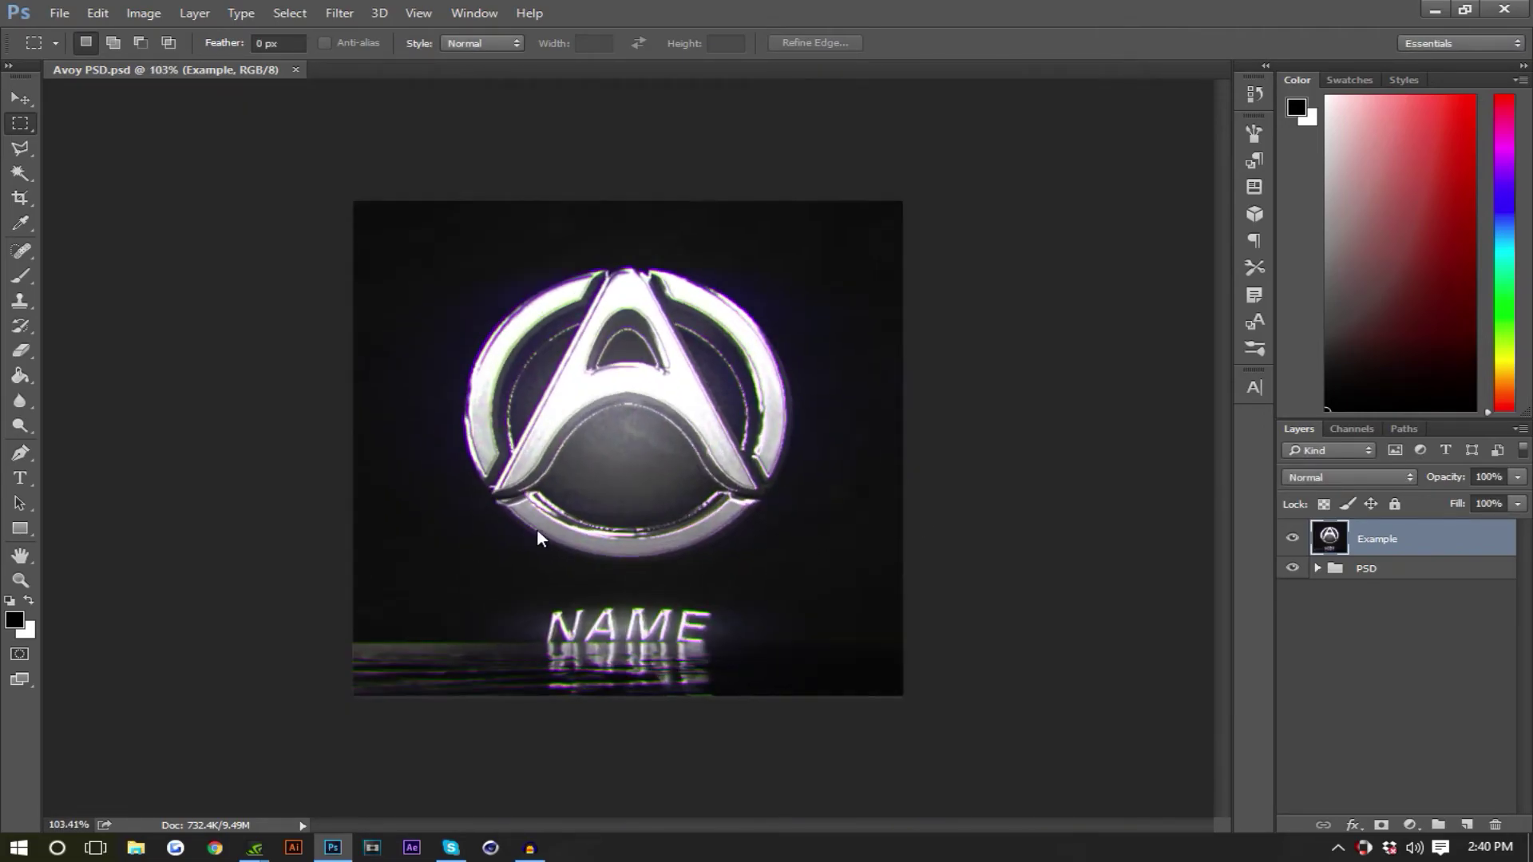
pyautogui.click(336, 12)
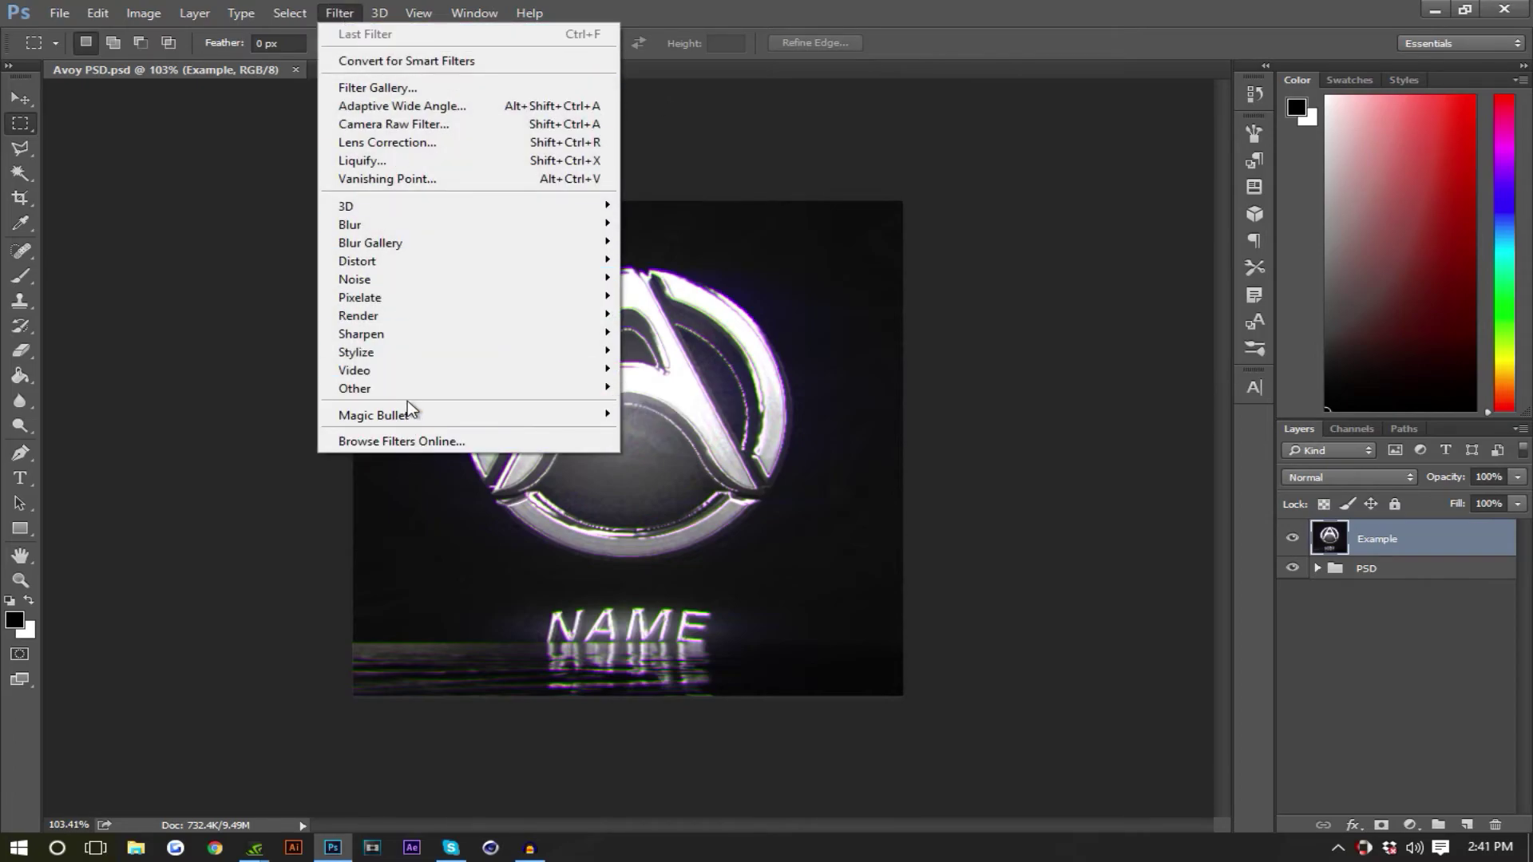
# - Launch PhotoLooks on the logo, set Lens Distortion to -6.0%, and deselect the card
pyautogui.moveTo(374, 414)
pyautogui.click(715, 420)
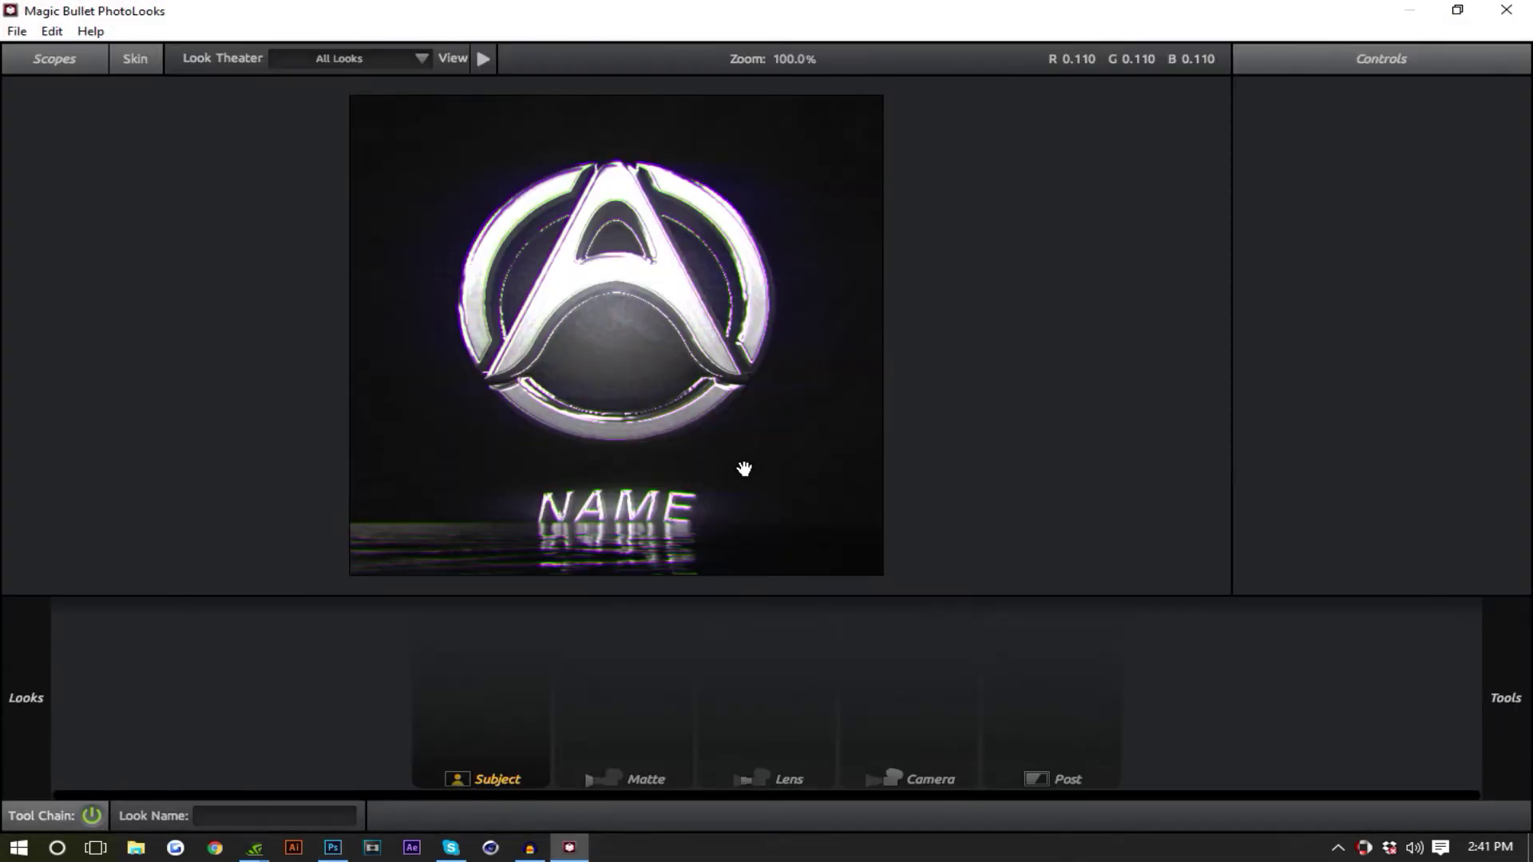
pyautogui.click(796, 648)
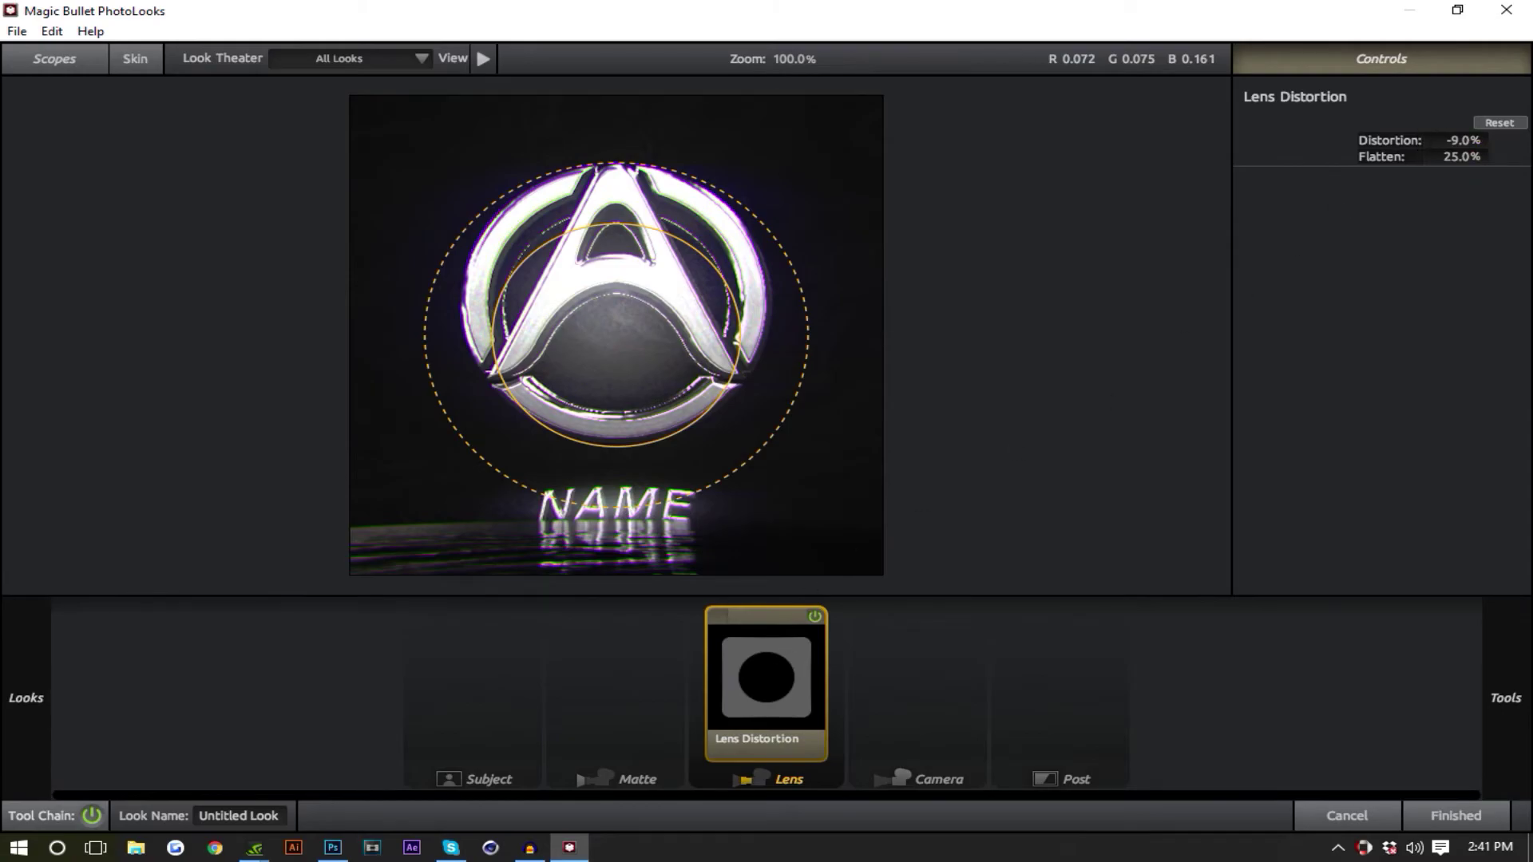
pyautogui.moveTo(1461, 139)
pyautogui.mouseDown()
pyautogui.moveTo(1486, 139)
pyautogui.moveTo(1466, 141)
pyautogui.mouseUp()
pyautogui.click(922, 683)
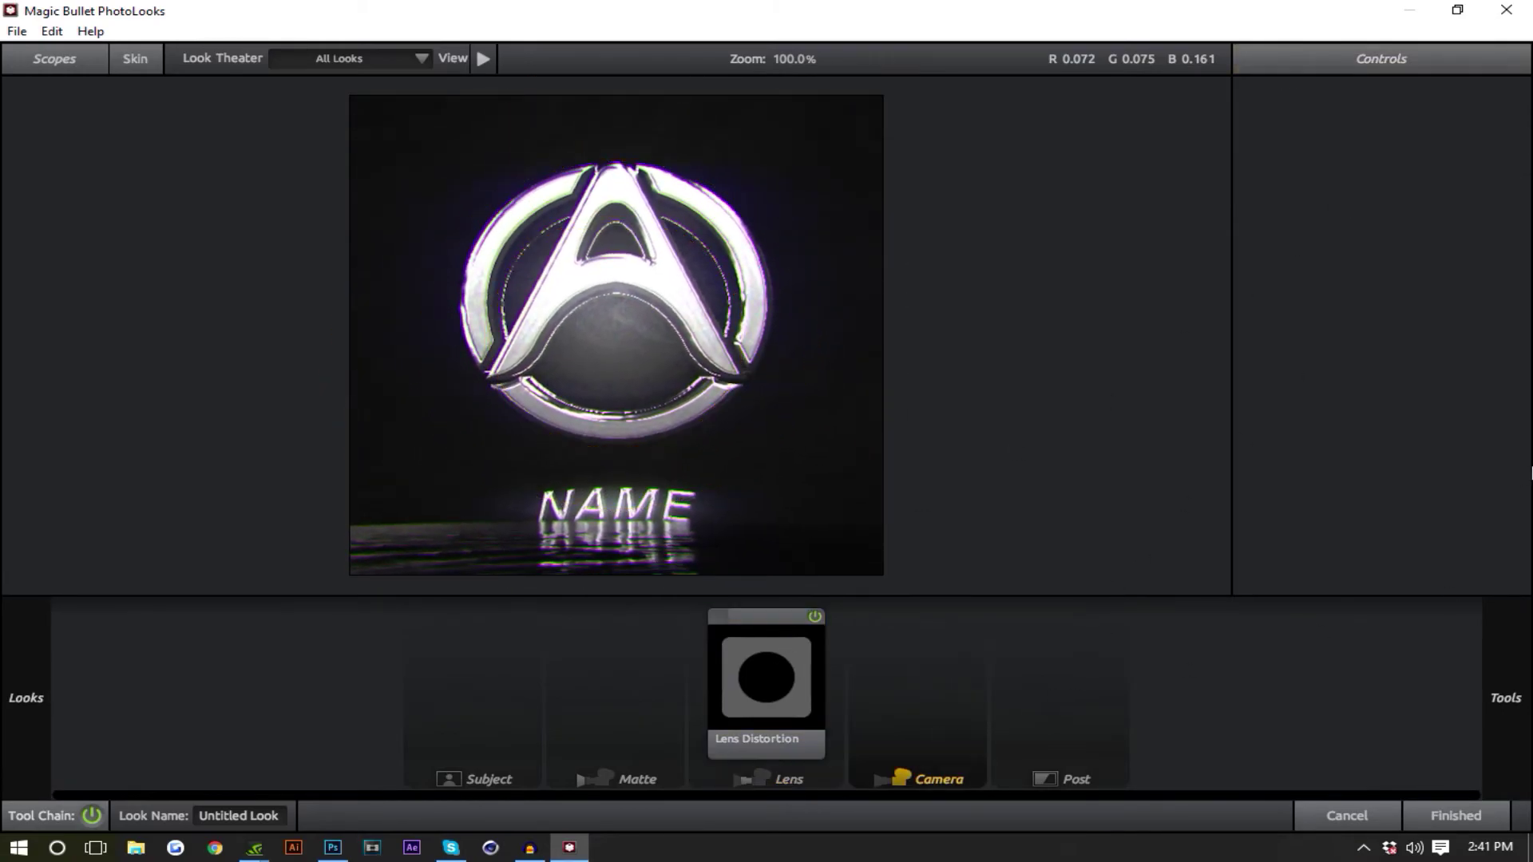
pyautogui.moveTo(1529, 473)
pyautogui.click(1059, 578)
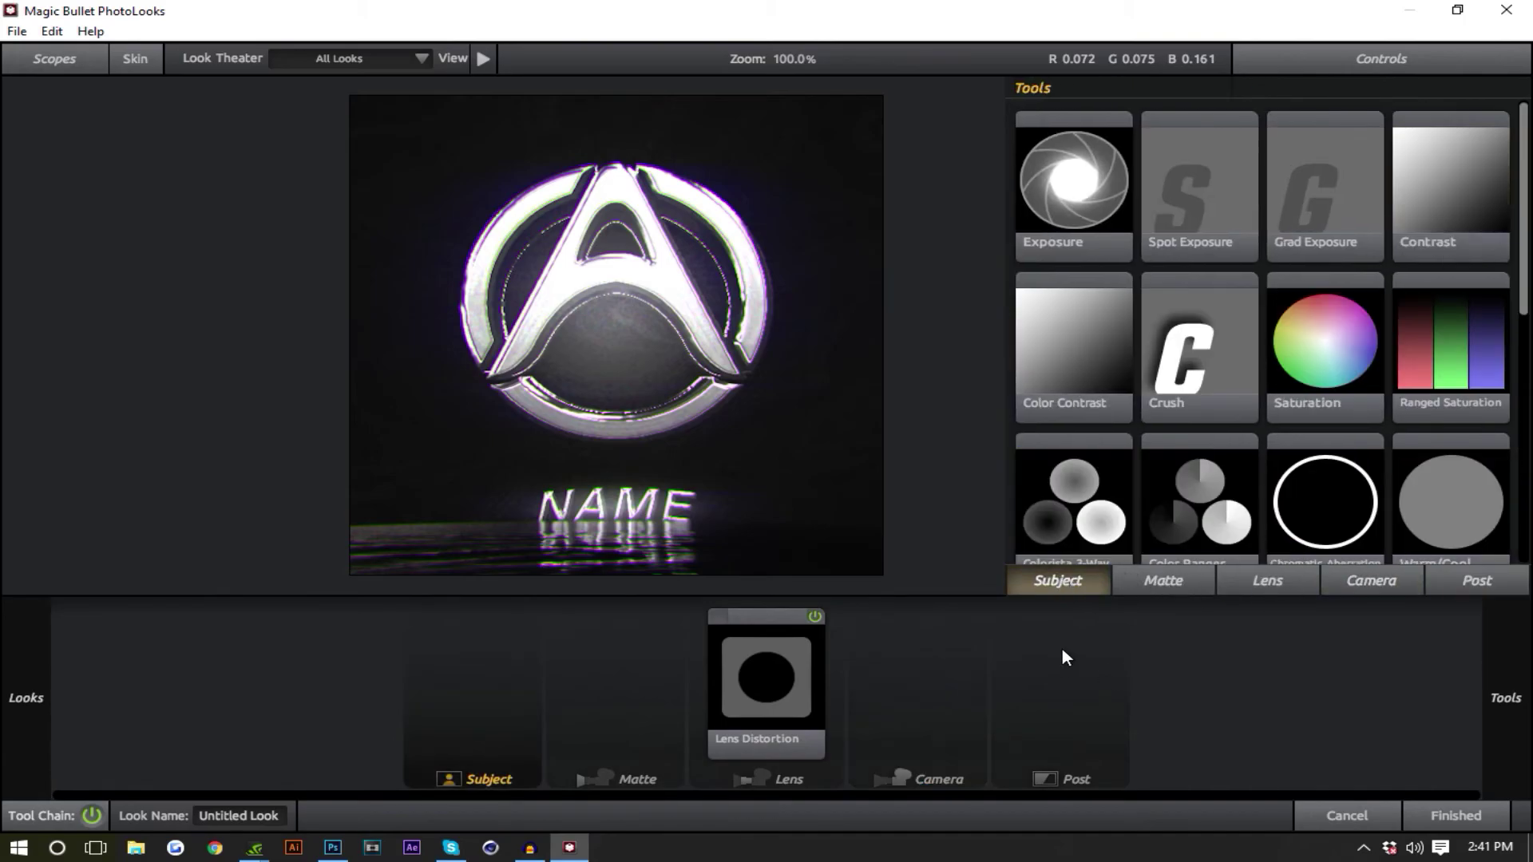
pyautogui.click(781, 700)
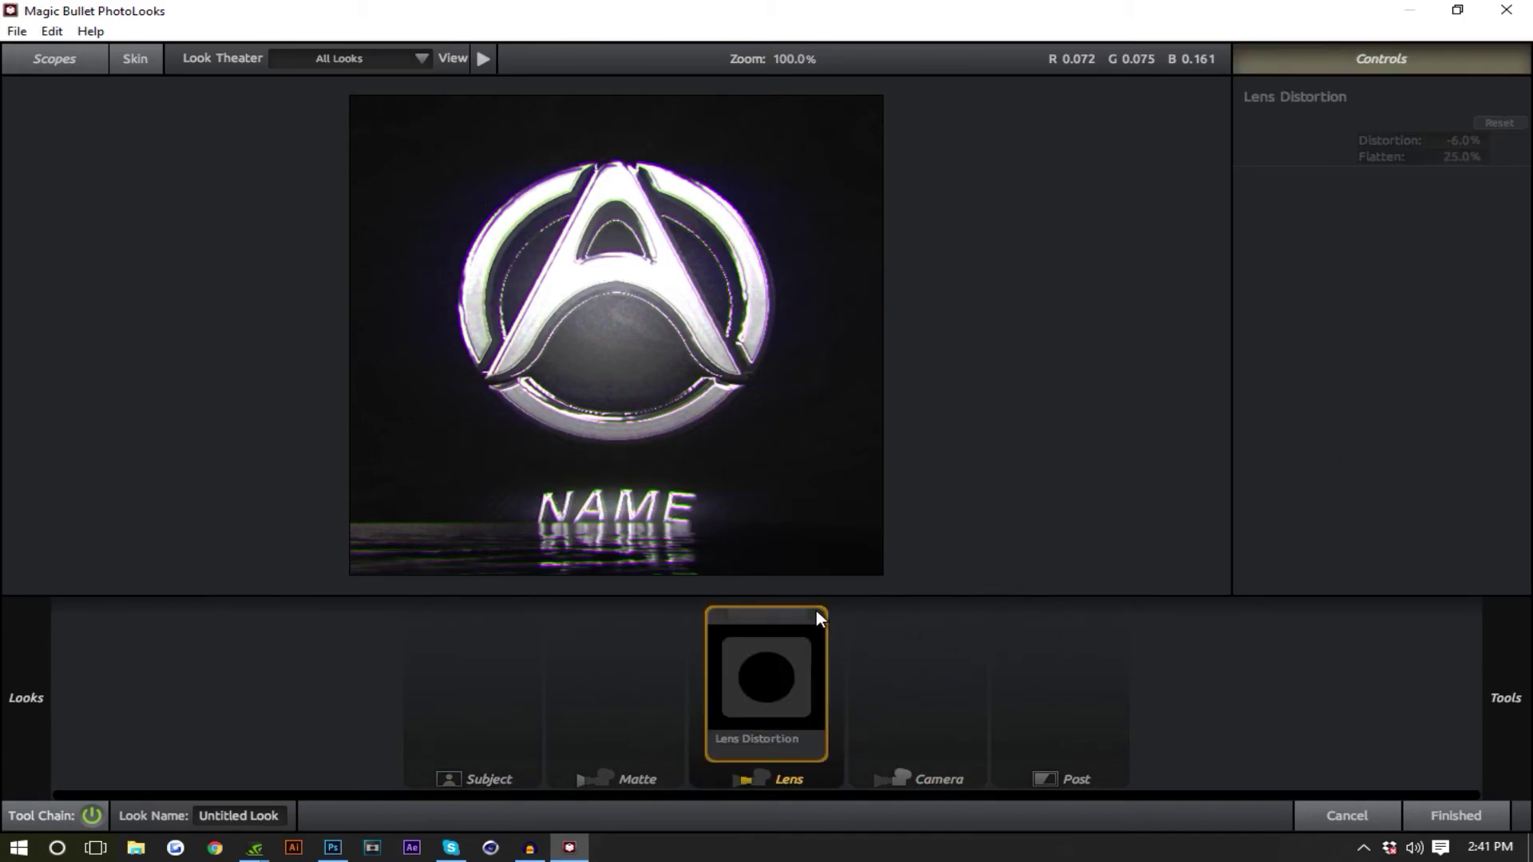
pyautogui.click(91, 813)
pyautogui.click(91, 814)
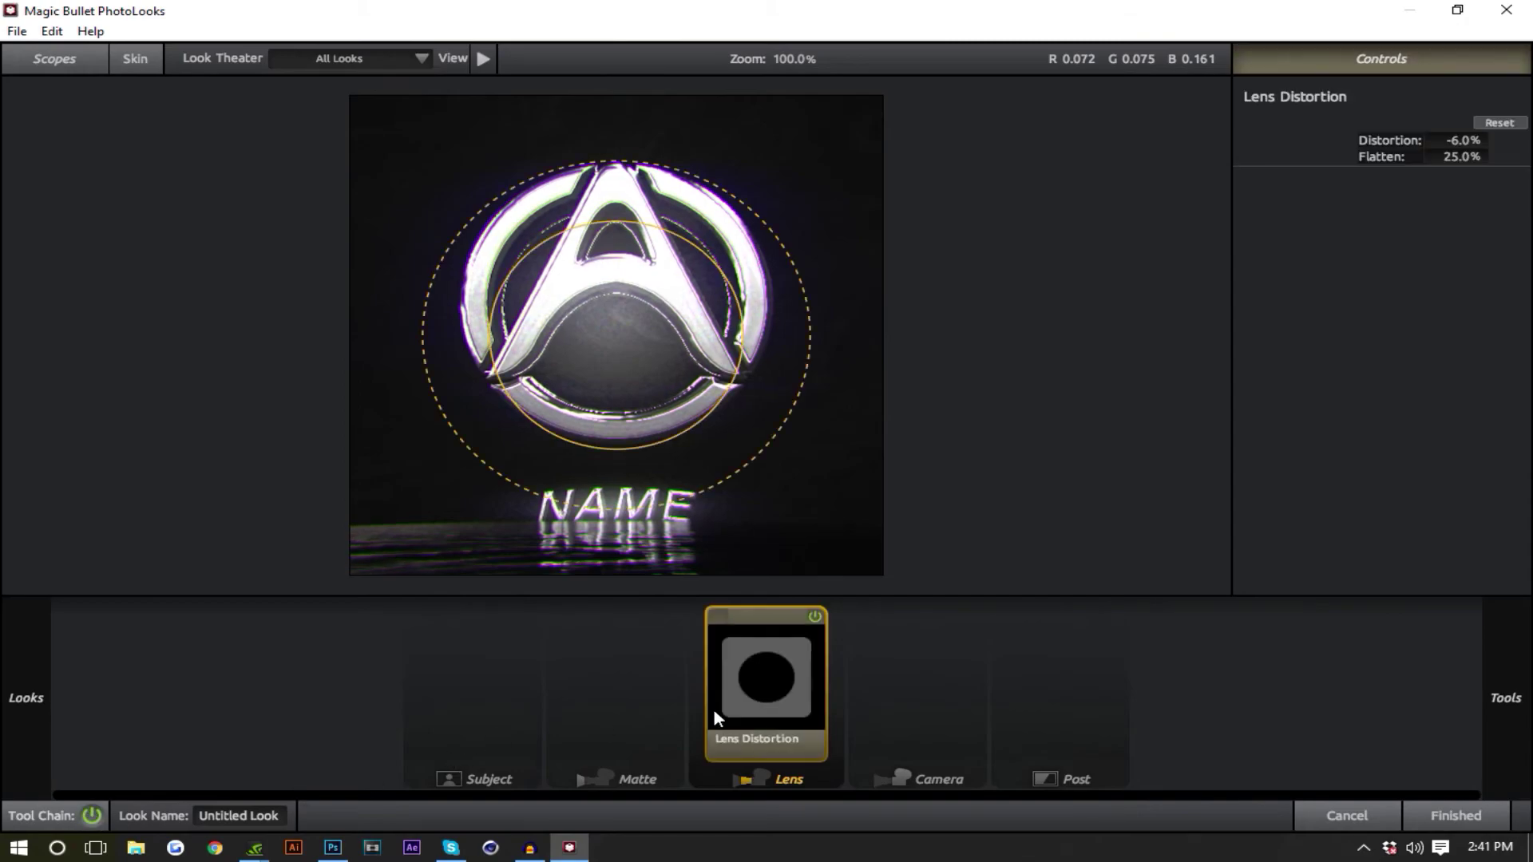
pyautogui.moveTo(714, 710)
pyautogui.mouseDown()
pyautogui.moveTo(811, 684)
pyautogui.moveTo(985, 716)
pyautogui.mouseUp()
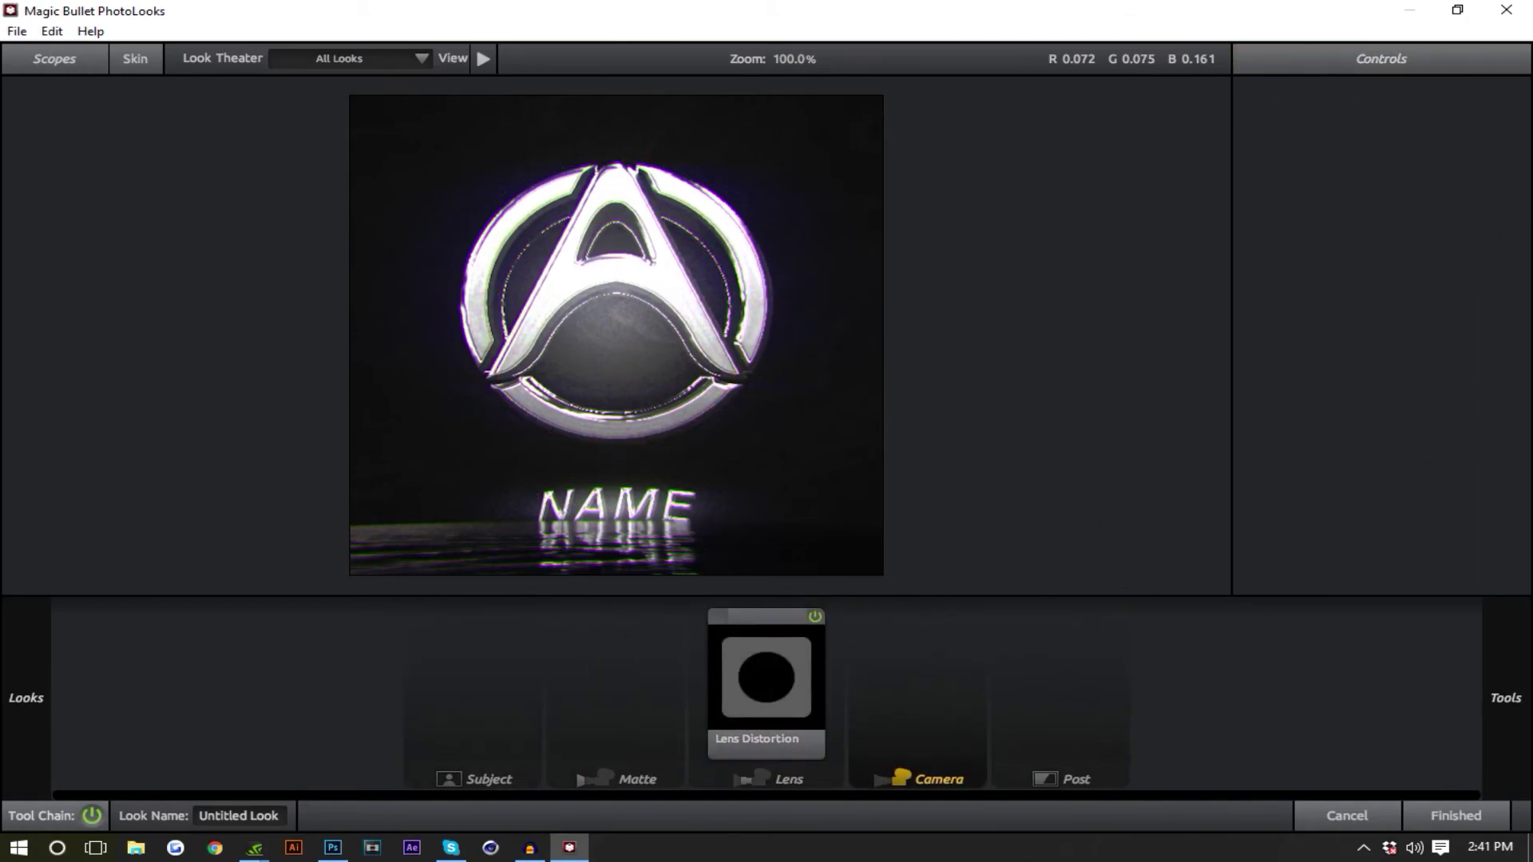
pyautogui.scroll(-2, 1344, 282)
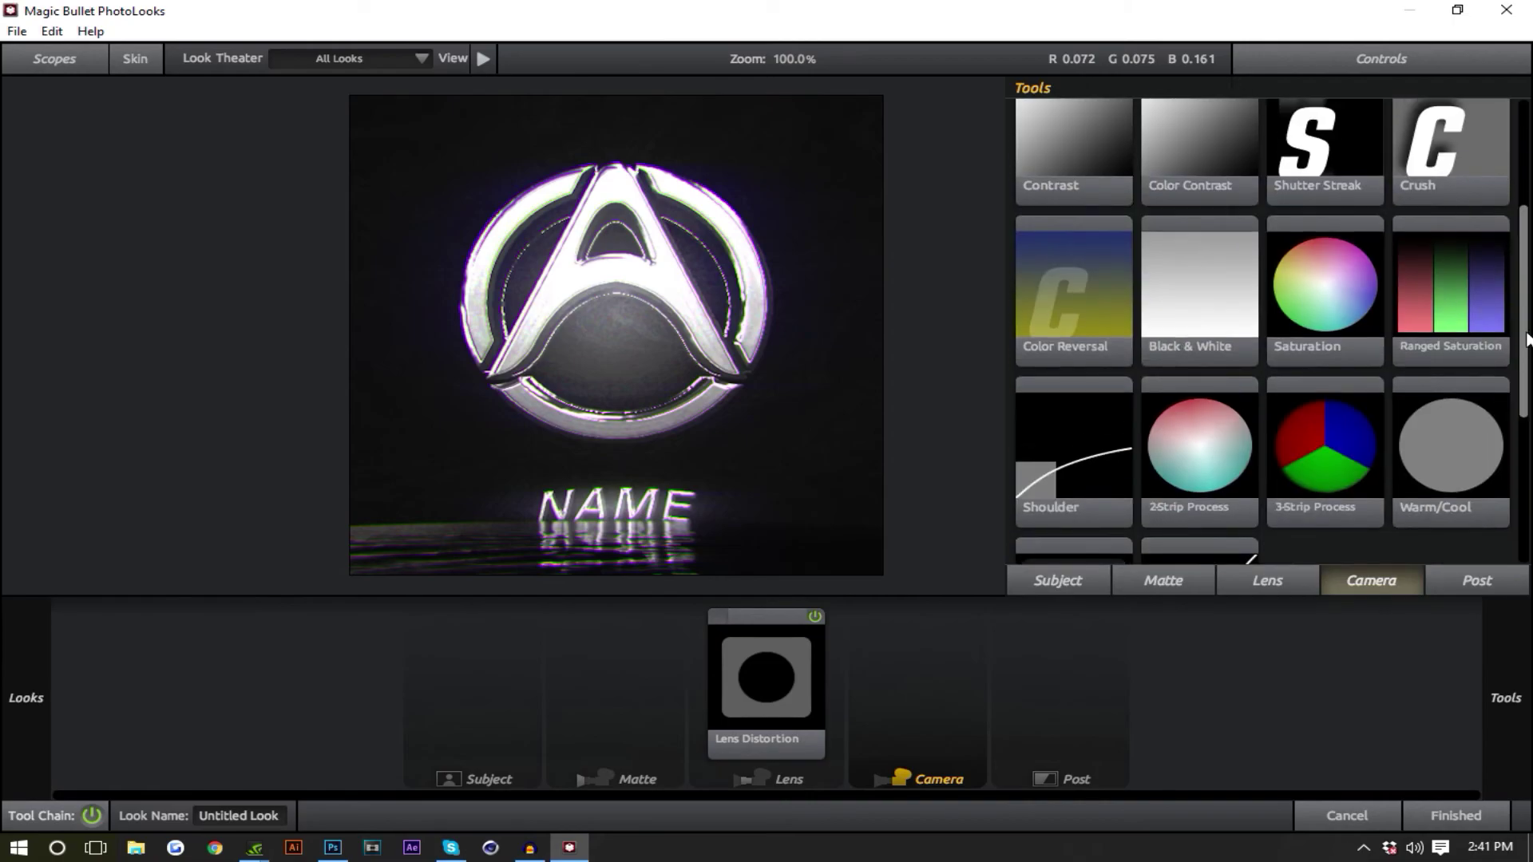
pyautogui.scroll(2, 1224, 392)
# - Browse another tool category, then apply the look with Finished to return to Photoshop
pyautogui.click(1057, 581)
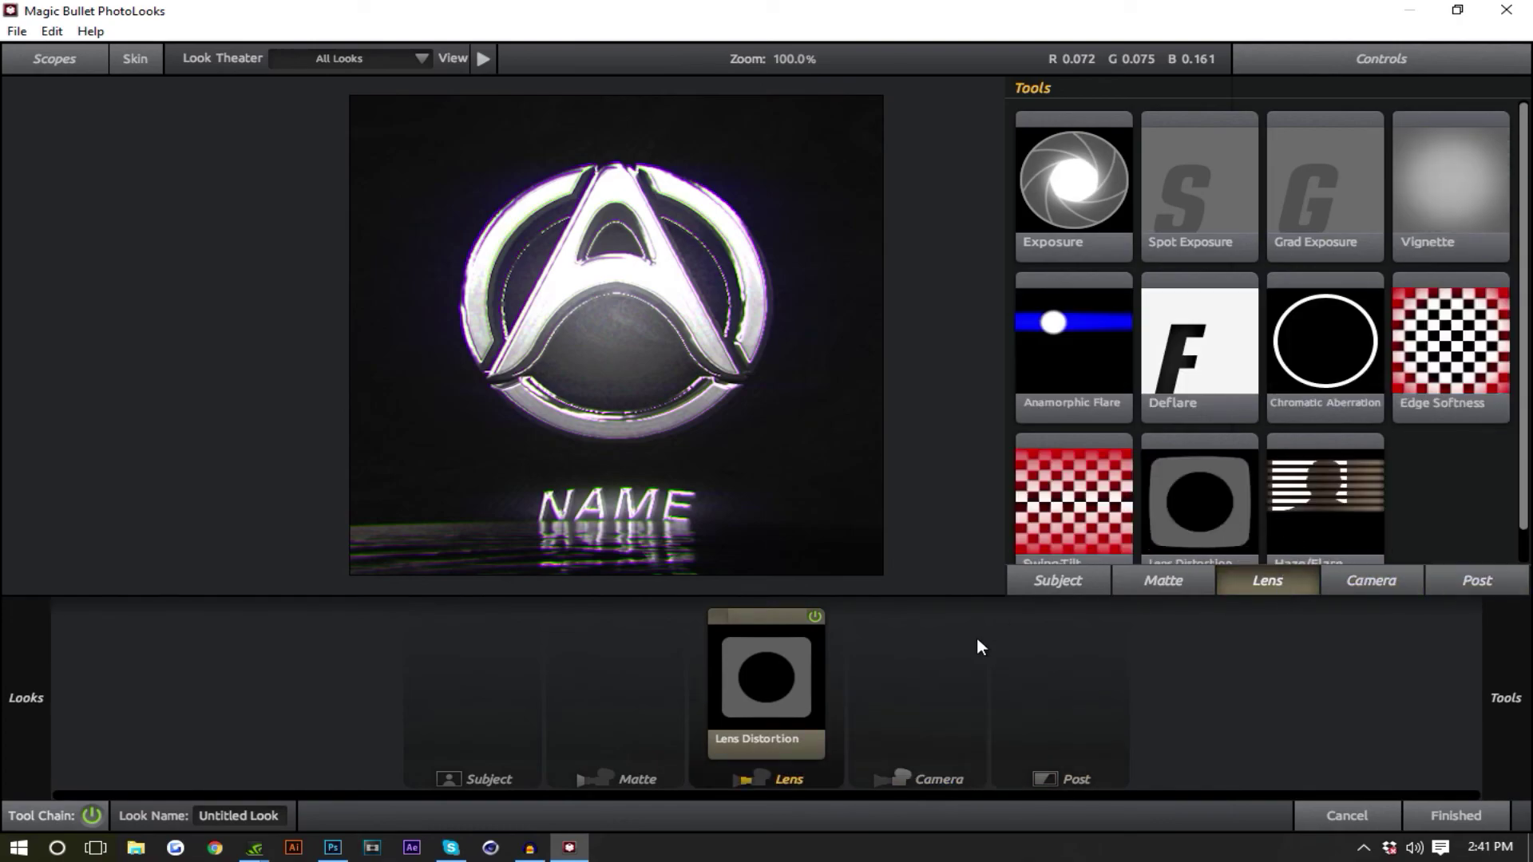
pyautogui.click(1473, 816)
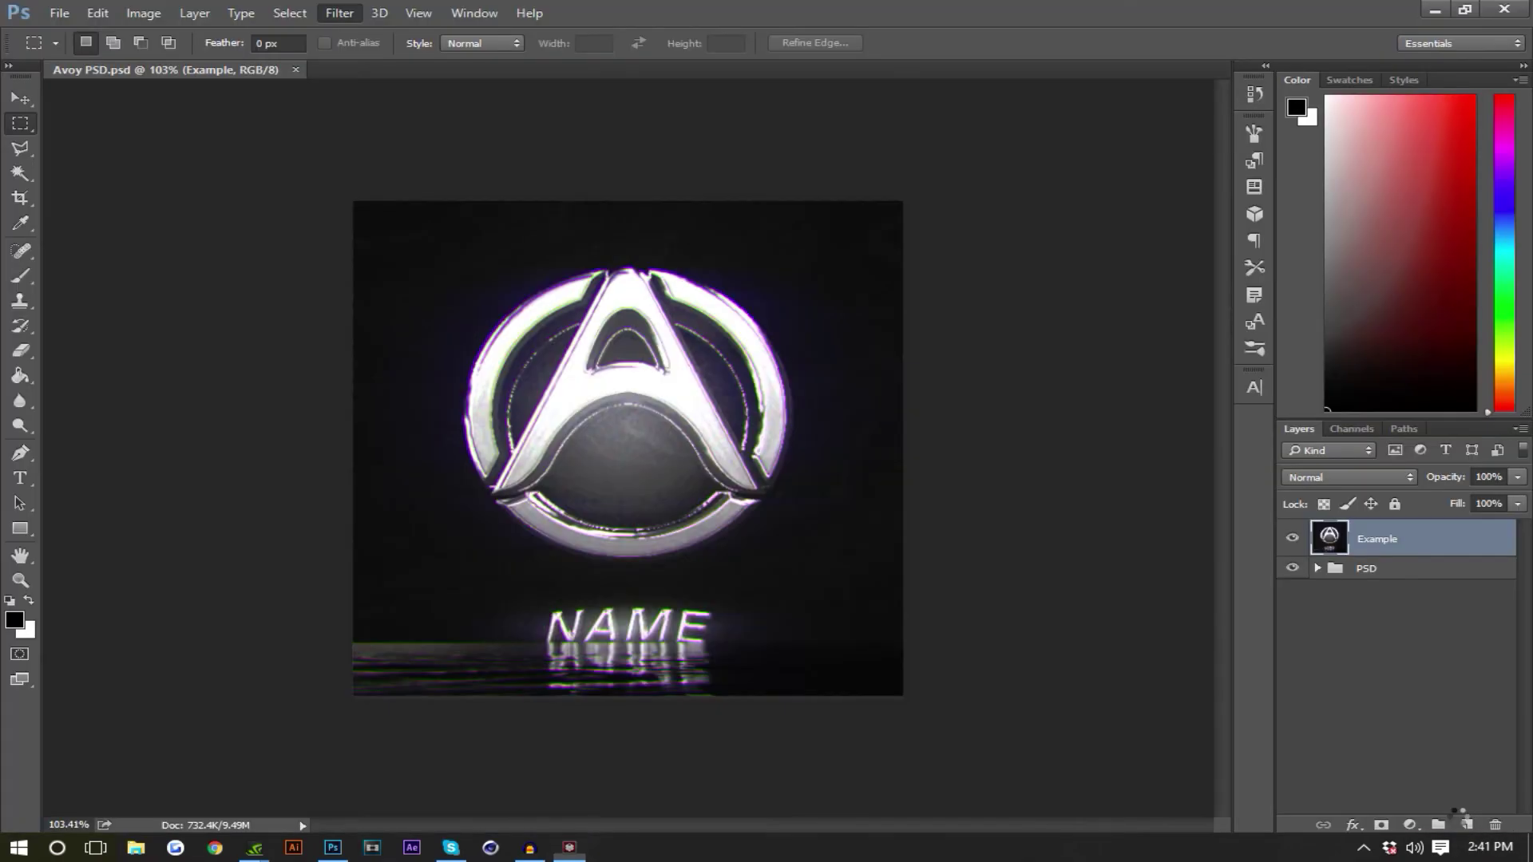